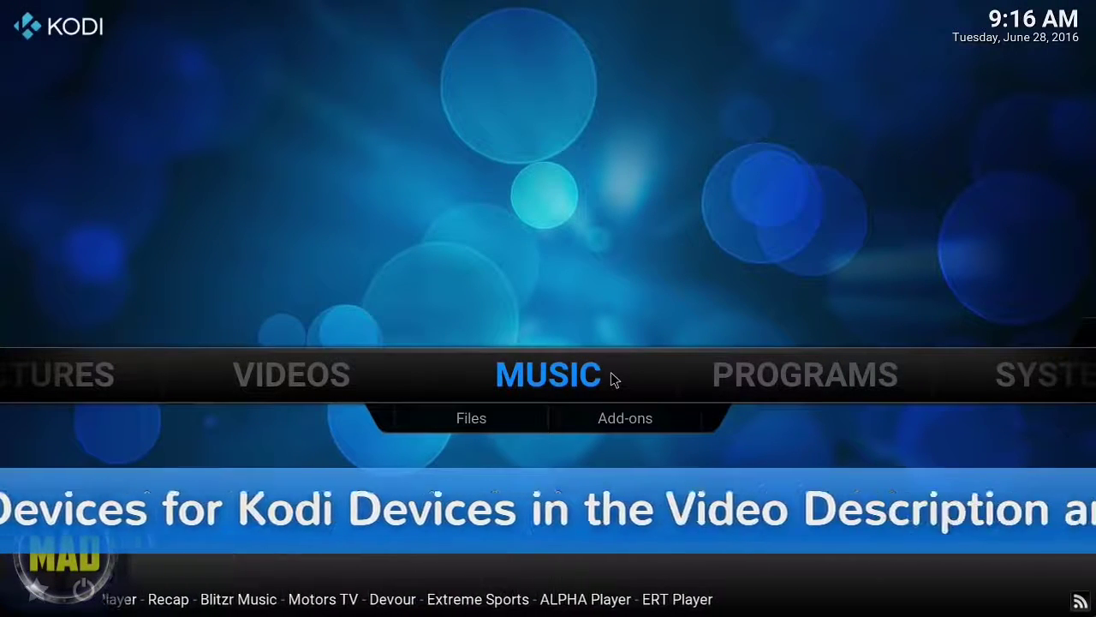
Open the File manager under SYSTEM and start adding a new source path
{"action": "key", "text": "Right"}
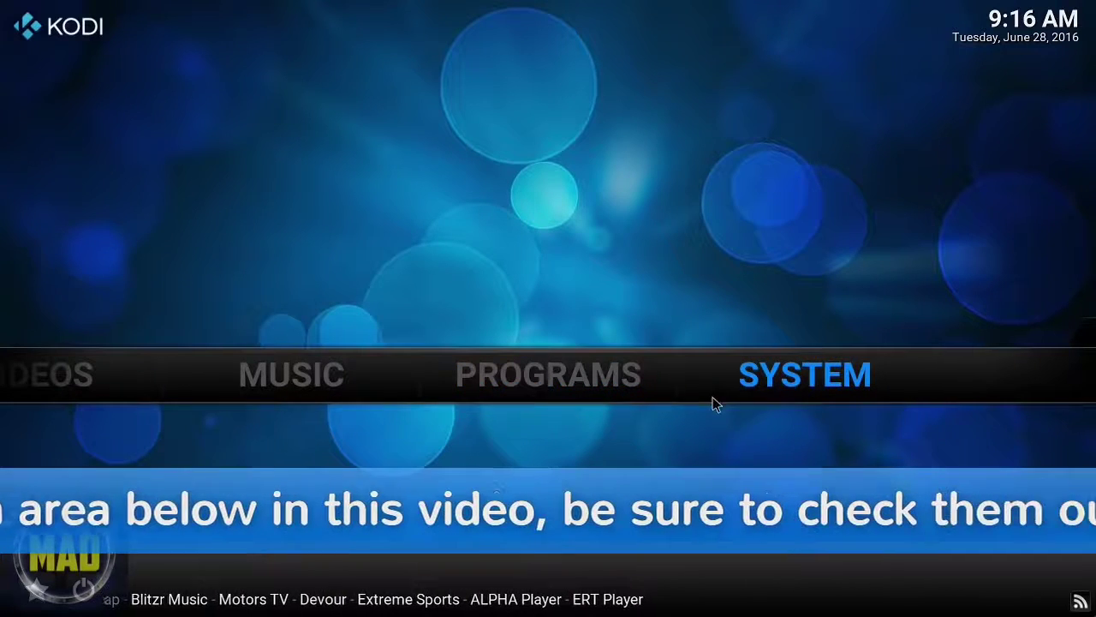
{"action": "mouse_move", "coordinate": [713, 396]}
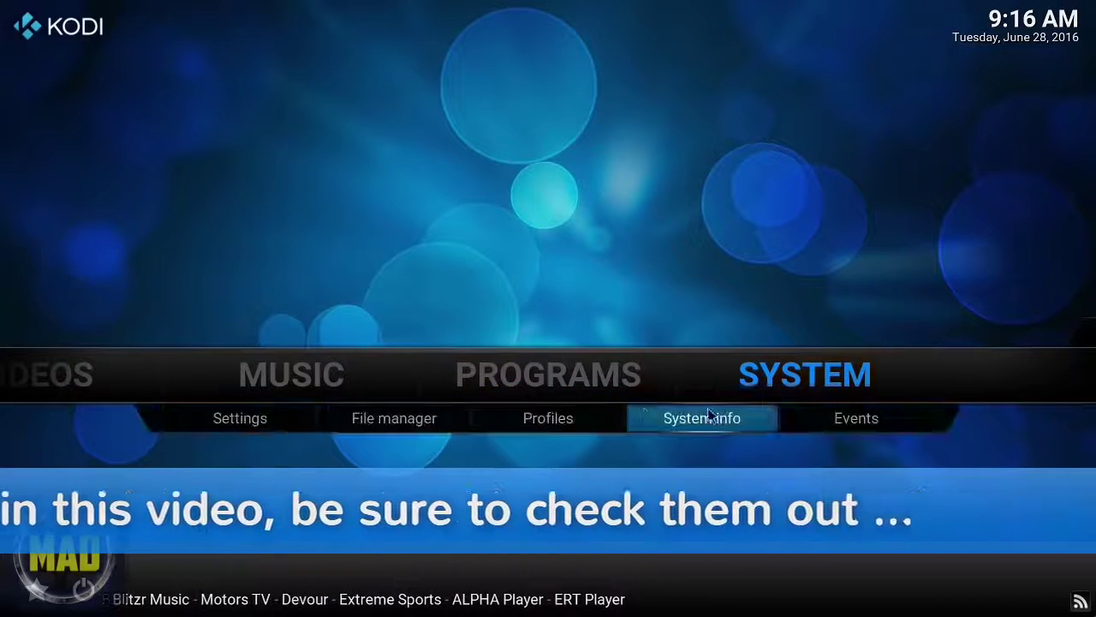
{"action": "left_click", "coordinate": [428, 417]}
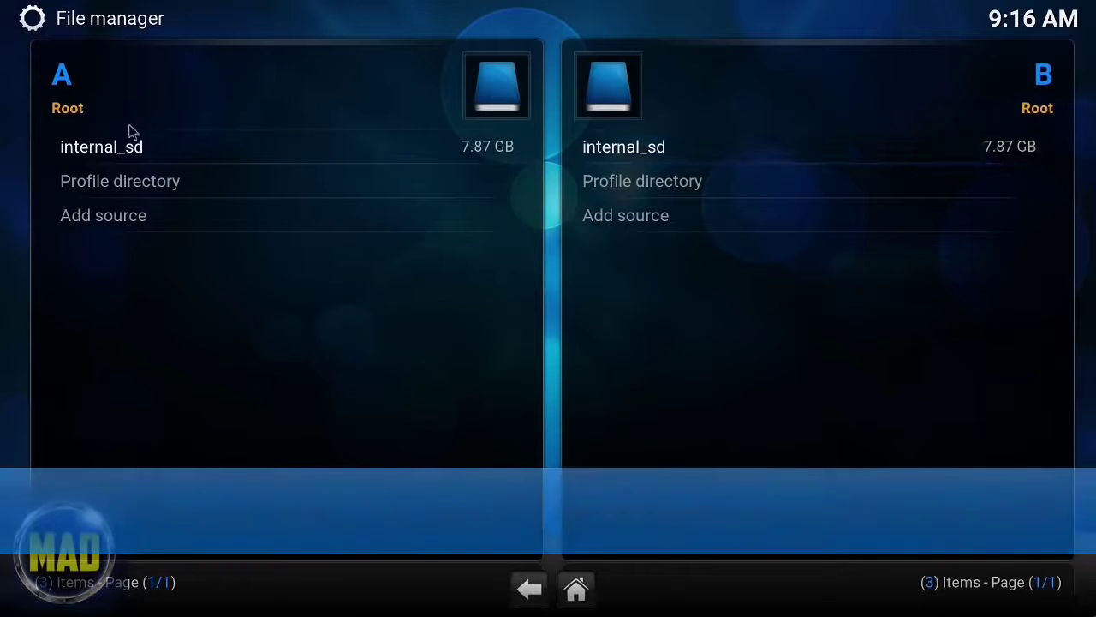
{"action": "left_click", "coordinate": [161, 224]}
{"action": "left_click", "coordinate": [404, 199]}
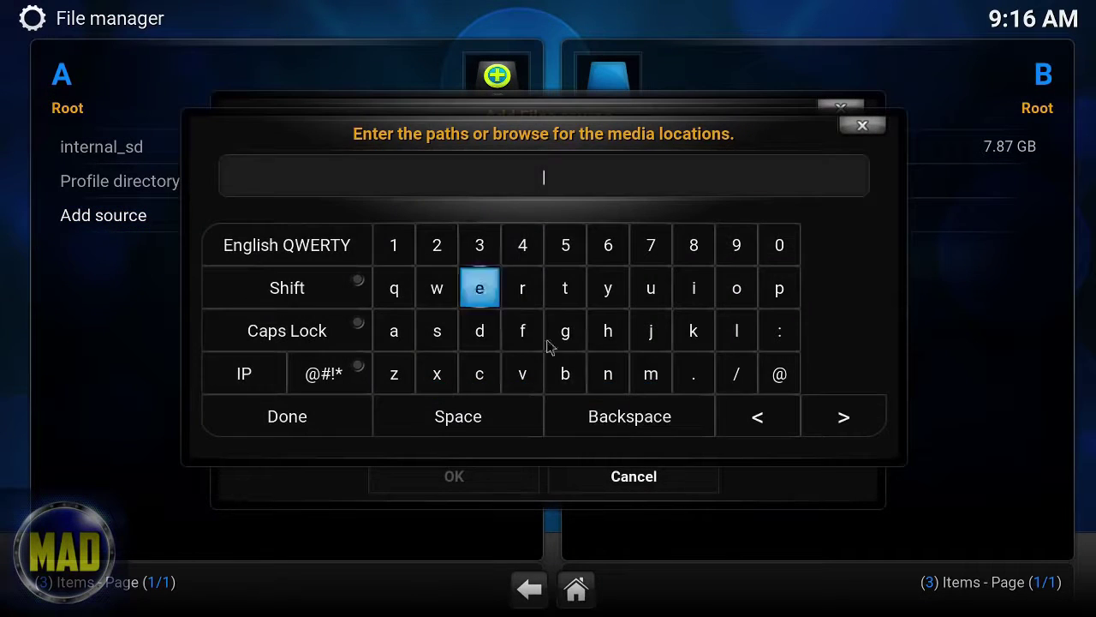
{"action": "left_click", "coordinate": [606, 333]}
{"action": "left_click", "coordinate": [565, 289]}
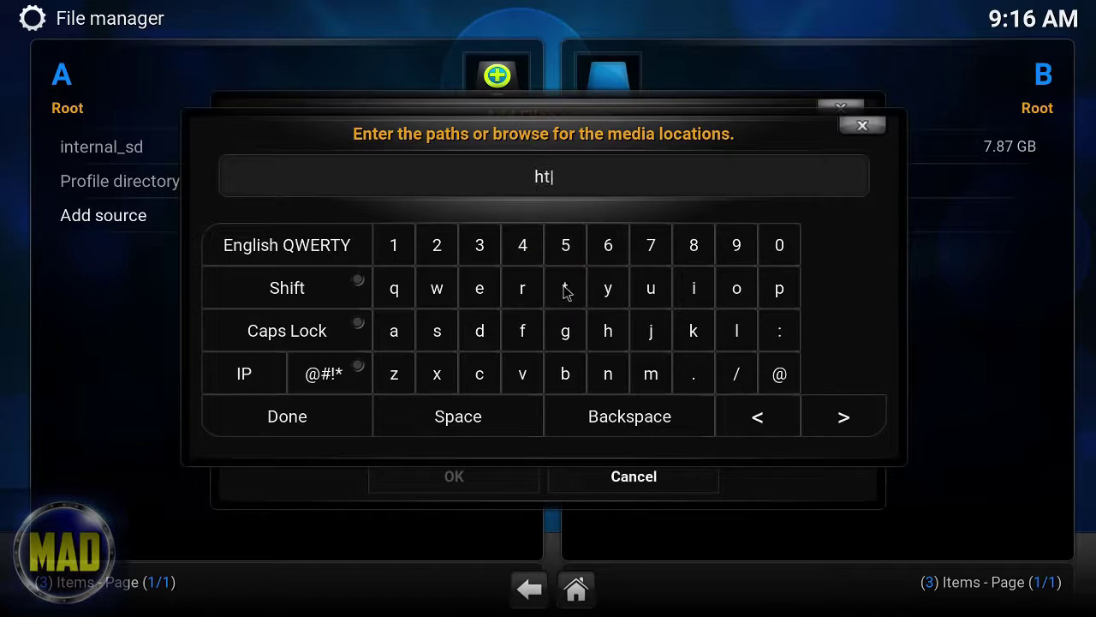
{"action": "left_click", "coordinate": [564, 289]}
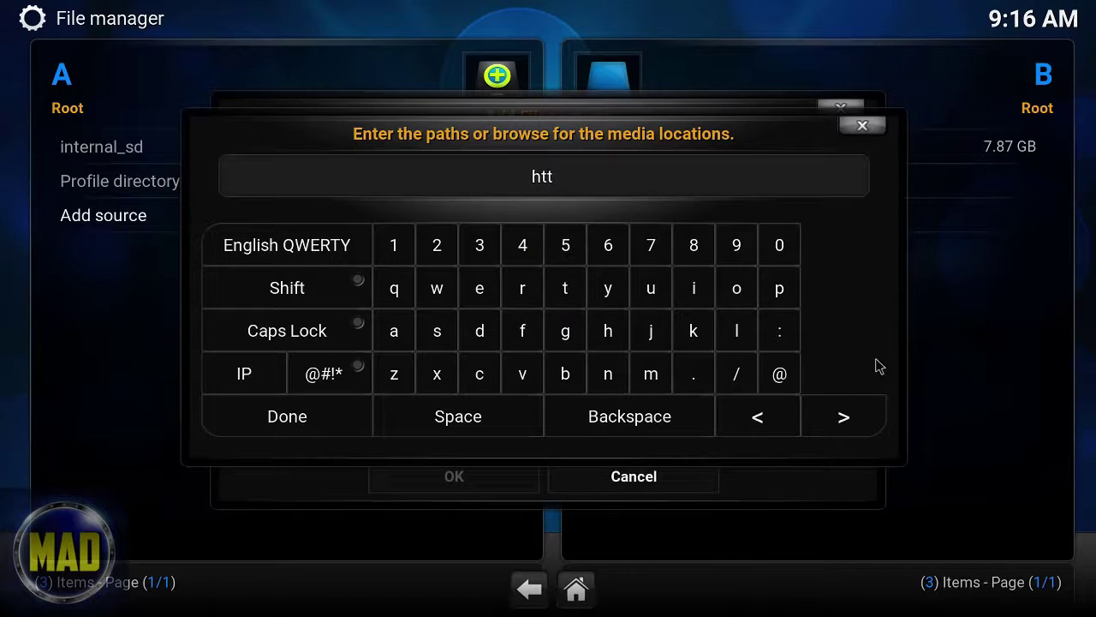
{"action": "left_click", "coordinate": [792, 296]}
{"action": "left_click", "coordinate": [789, 333]}
{"action": "left_click", "coordinate": [746, 370]}
{"action": "left_click", "coordinate": [746, 374]}
{"action": "left_click", "coordinate": [441, 296]}
{"action": "left_click", "coordinate": [704, 295]}
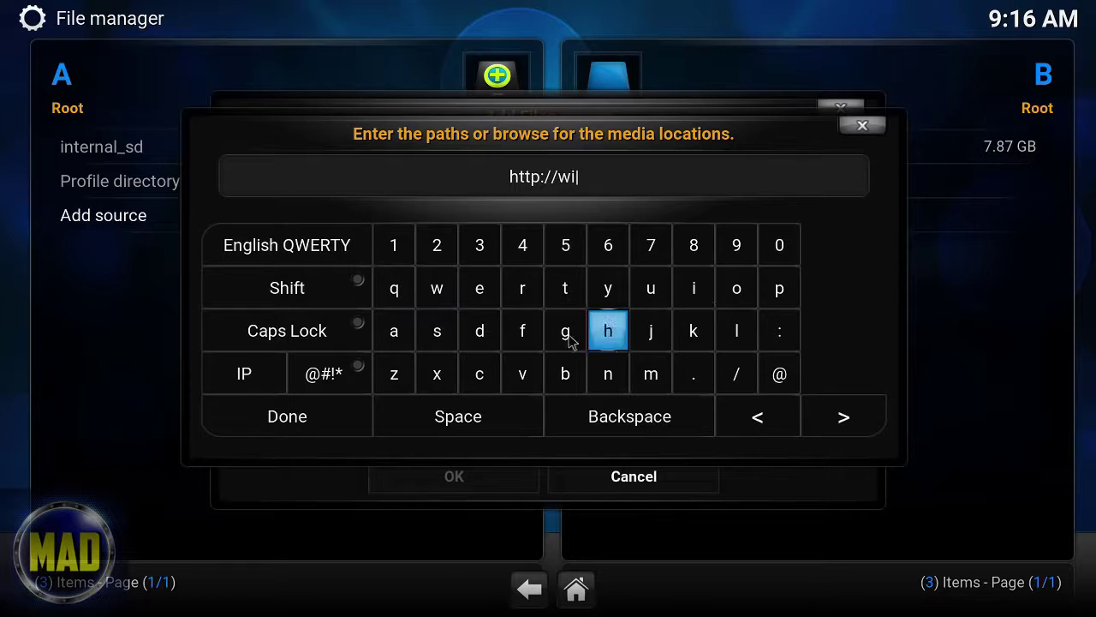
{"action": "left_click", "coordinate": [394, 374]}
{"action": "left_click", "coordinate": [694, 373]}
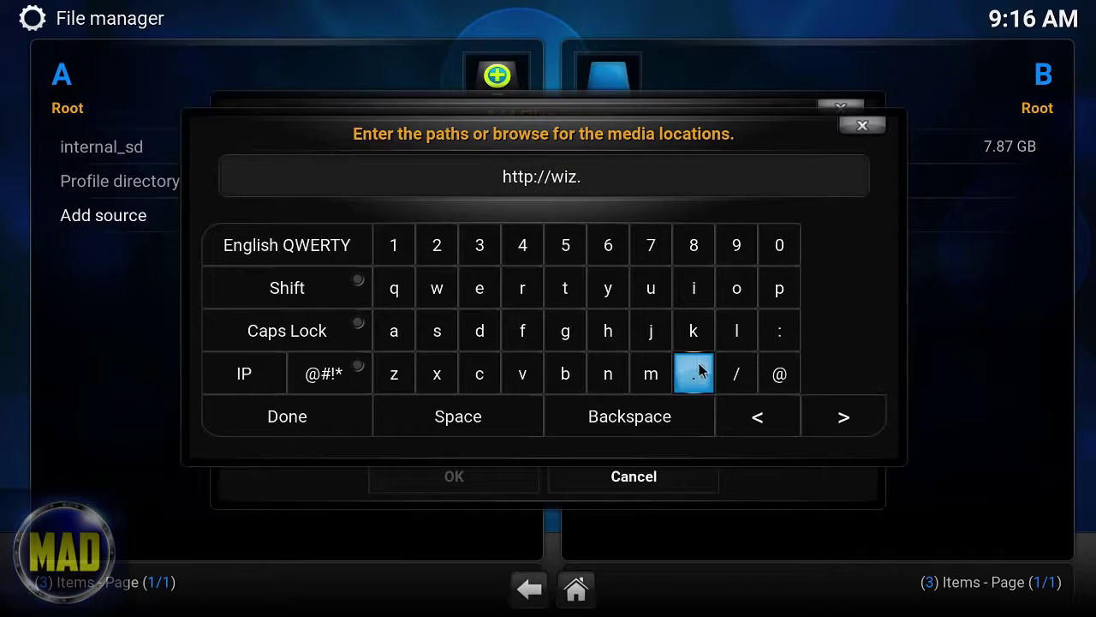
{"action": "left_click", "coordinate": [437, 289]}
{"action": "left_click", "coordinate": [739, 292]}
{"action": "left_click", "coordinate": [738, 292]}
{"action": "left_click", "coordinate": [695, 329]}
{"action": "left_click", "coordinate": [692, 291]}
{"action": "left_click", "coordinate": [482, 285]}
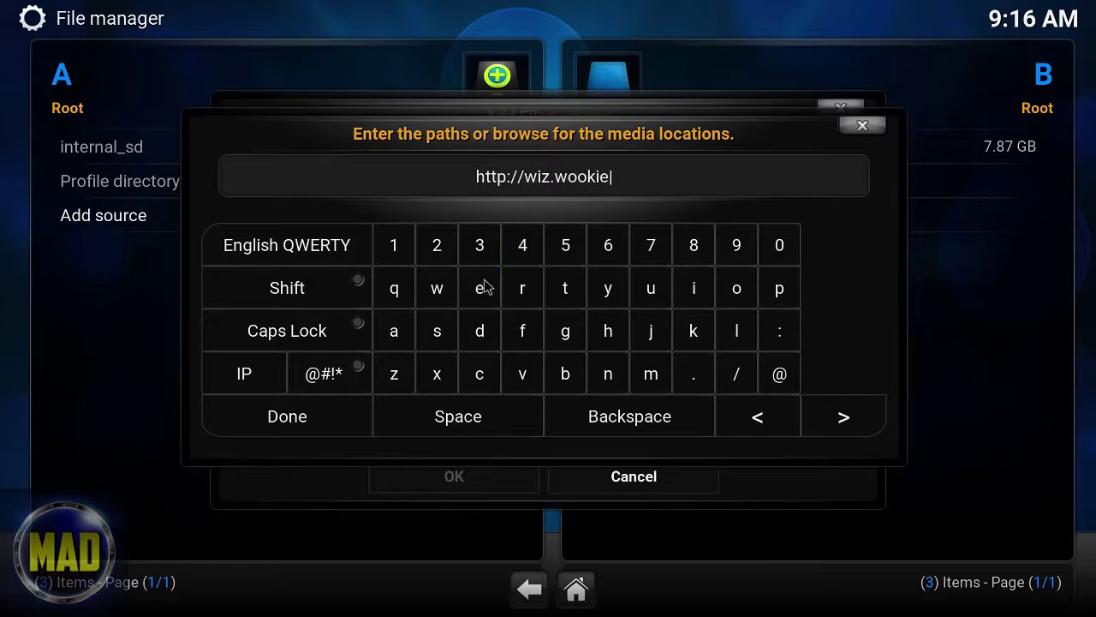
{"action": "left_click", "coordinate": [437, 334]}
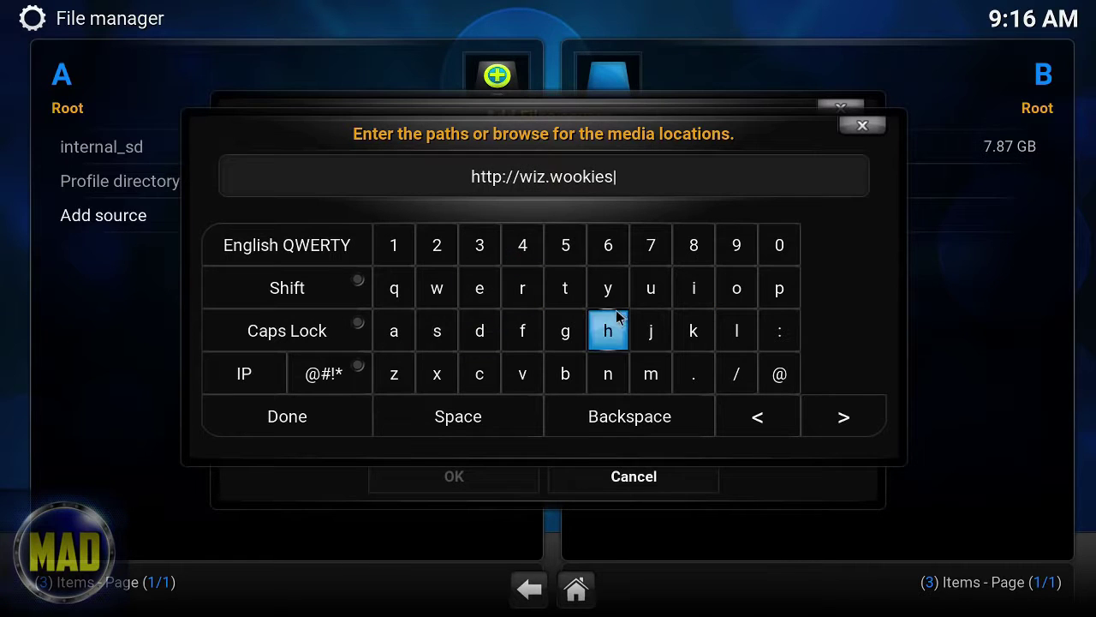
{"action": "left_click", "coordinate": [777, 291]}
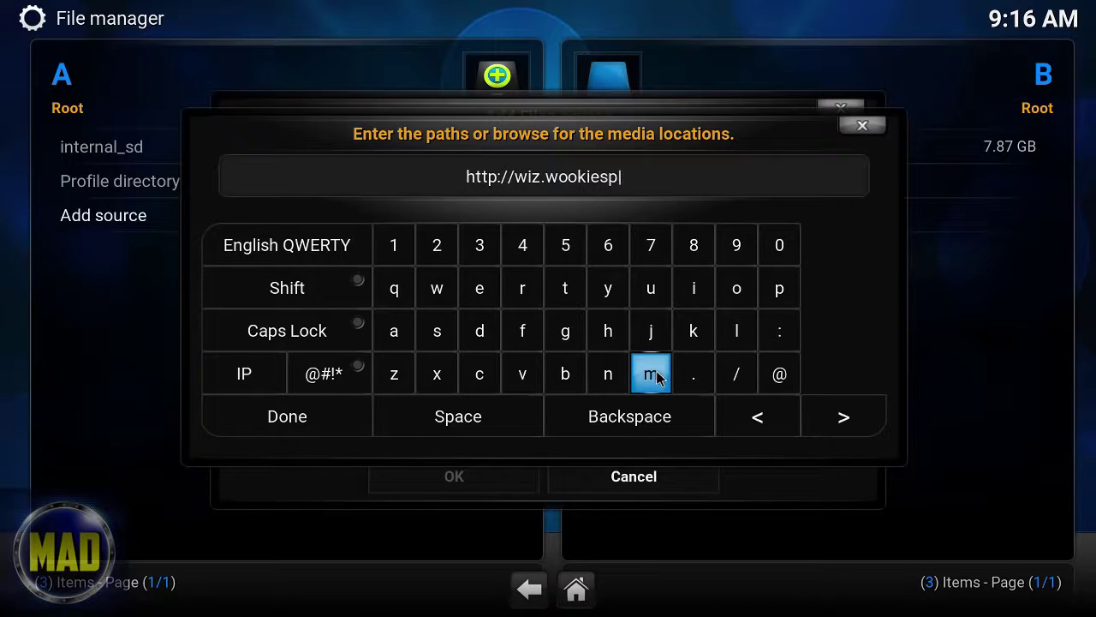
{"action": "left_click", "coordinate": [653, 372]}
{"action": "left_click", "coordinate": [480, 370]}
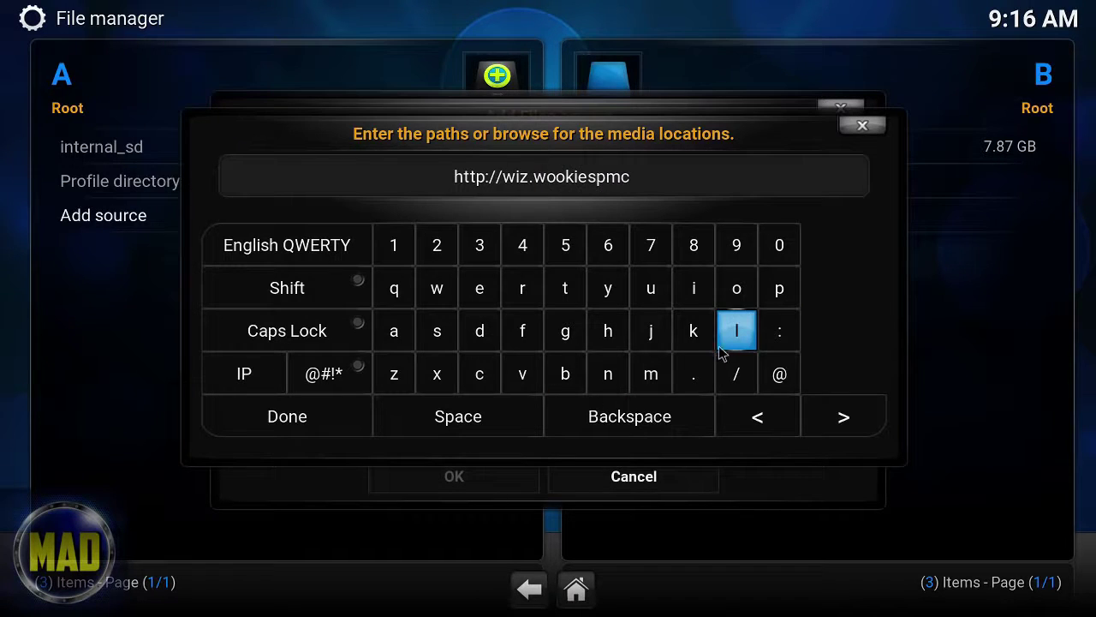
{"action": "left_click", "coordinate": [696, 370]}
{"action": "left_click", "coordinate": [482, 372]}
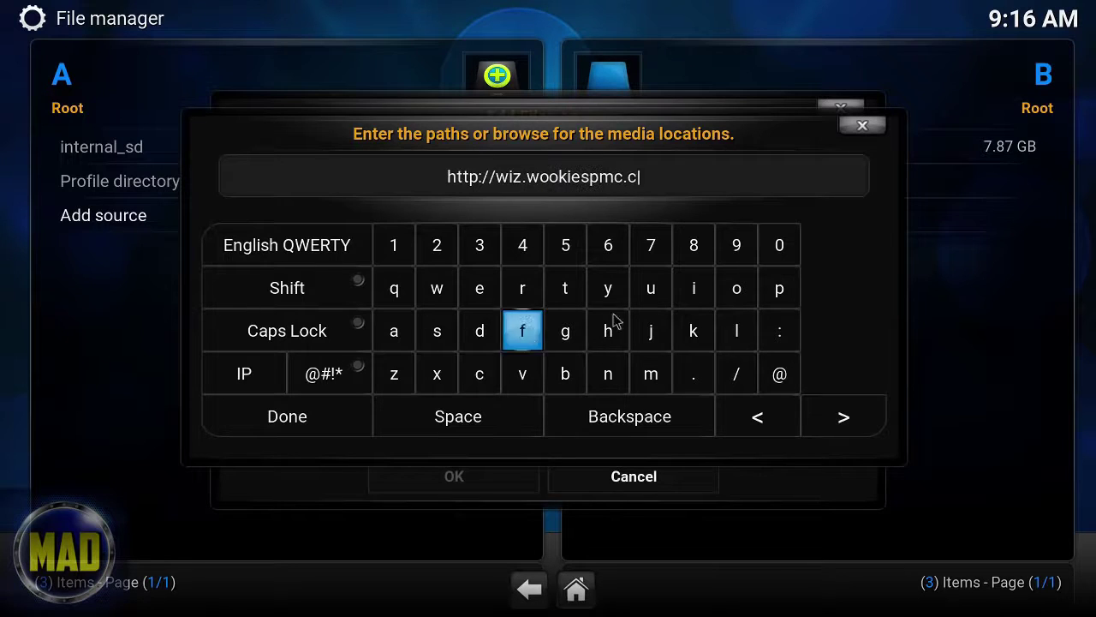
{"action": "left_click", "coordinate": [738, 312]}
{"action": "left_click", "coordinate": [652, 372]}
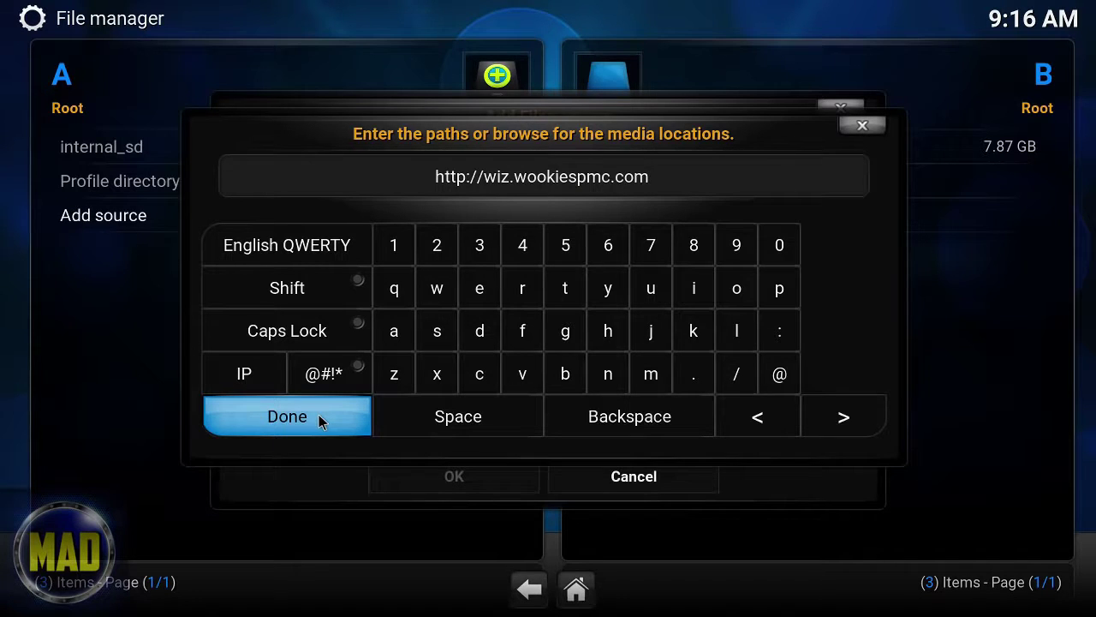
Confirm the URL, name the source '.wookie', save it, and return home
{"action": "left_click", "coordinate": [318, 420]}
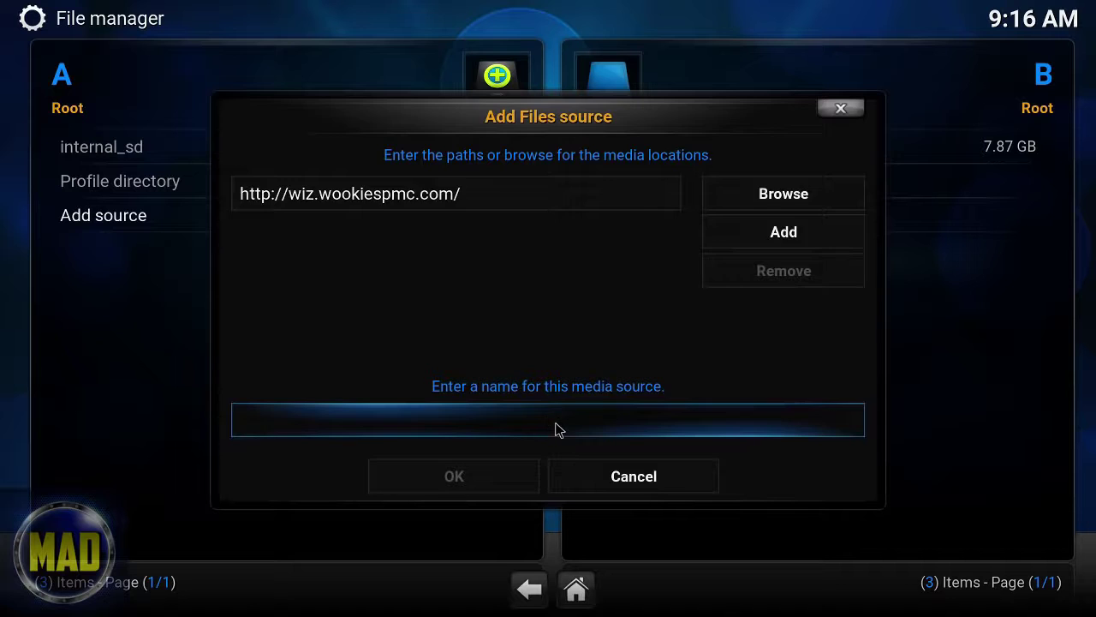
{"action": "left_click", "coordinate": [565, 426]}
{"action": "left_click", "coordinate": [692, 373]}
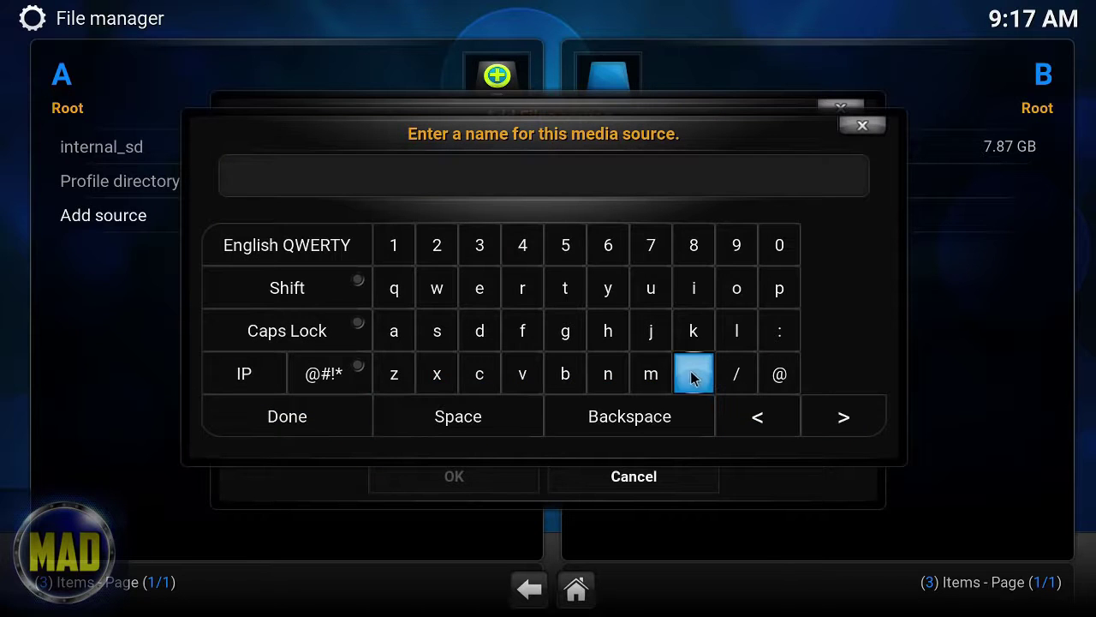
{"action": "left_click", "coordinate": [439, 289]}
{"action": "left_click", "coordinate": [735, 289]}
{"action": "left_click", "coordinate": [735, 289]}
{"action": "left_click", "coordinate": [693, 331]}
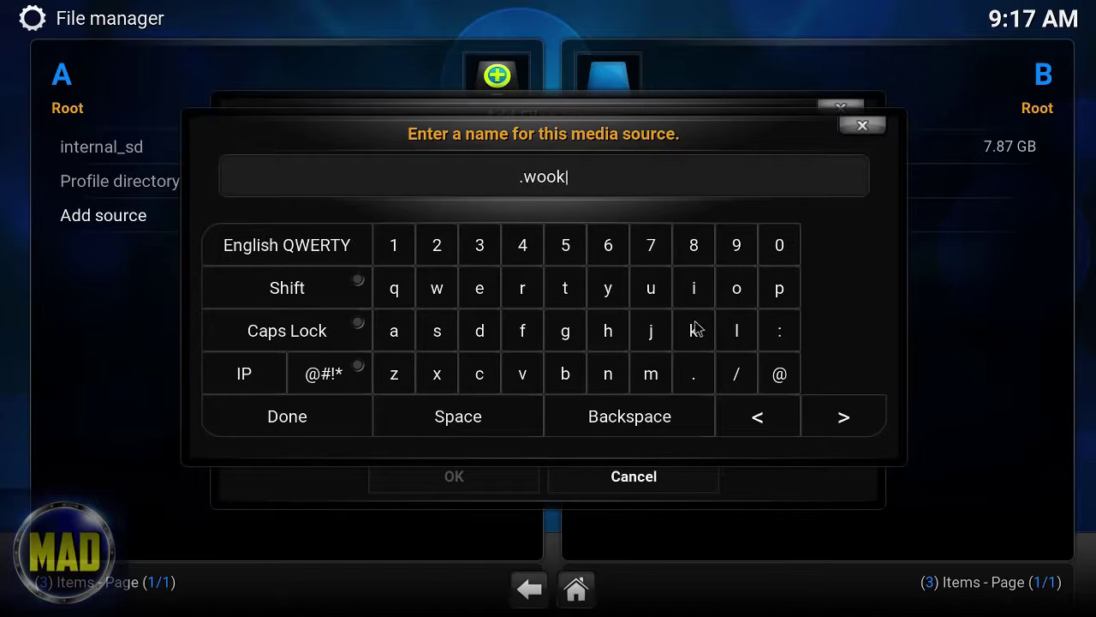
{"action": "left_click", "coordinate": [693, 290]}
{"action": "left_click", "coordinate": [480, 290]}
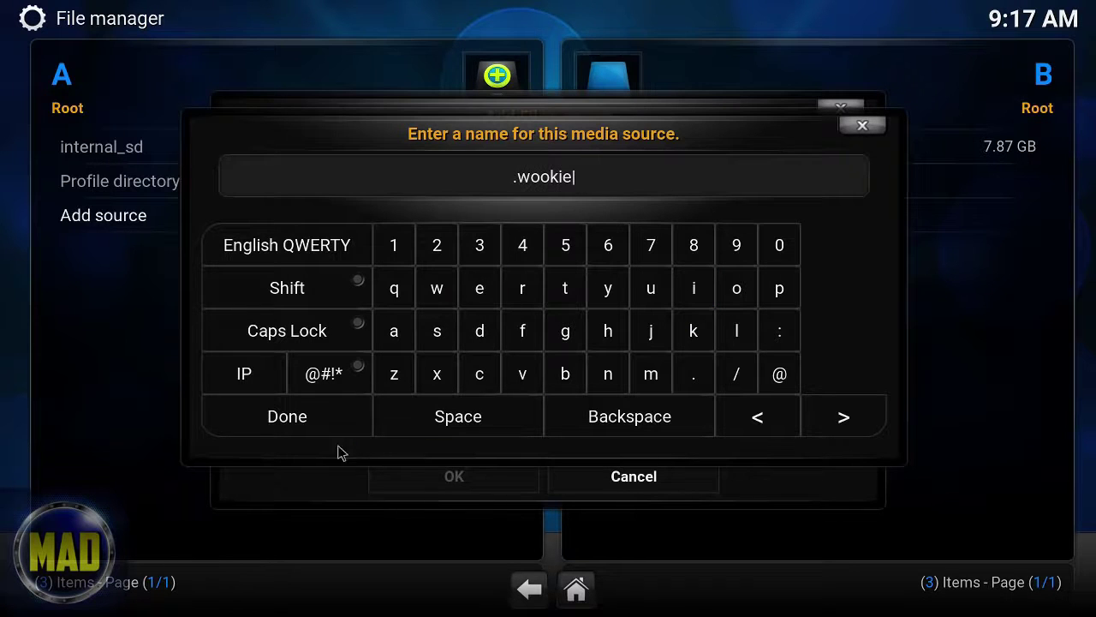
{"action": "left_click", "coordinate": [318, 416]}
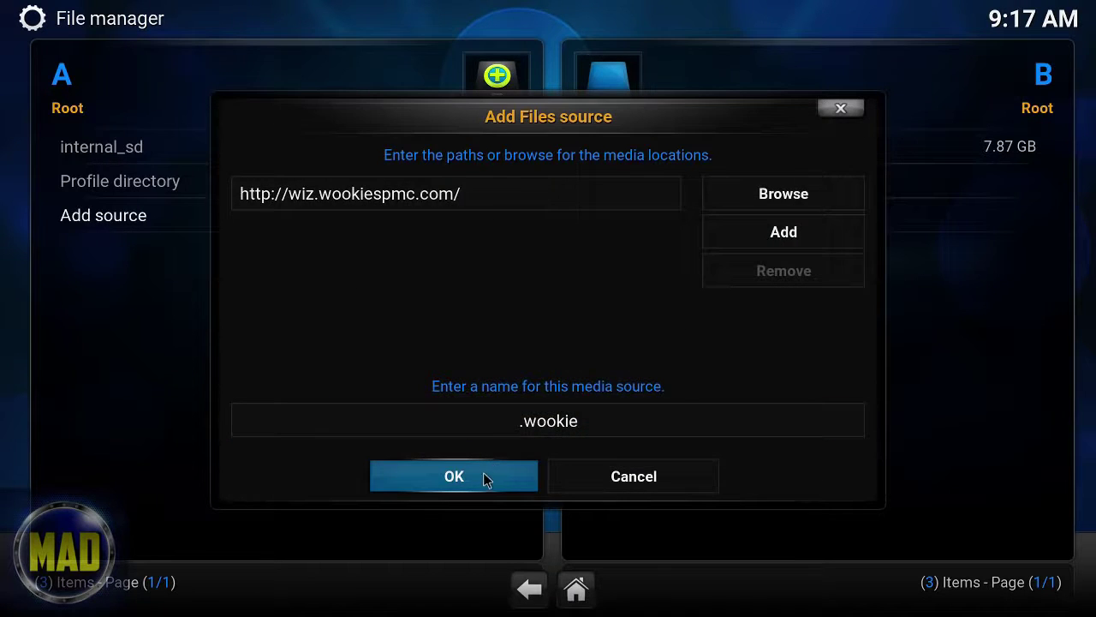
{"action": "left_click", "coordinate": [484, 477]}
{"action": "left_click", "coordinate": [583, 600]}
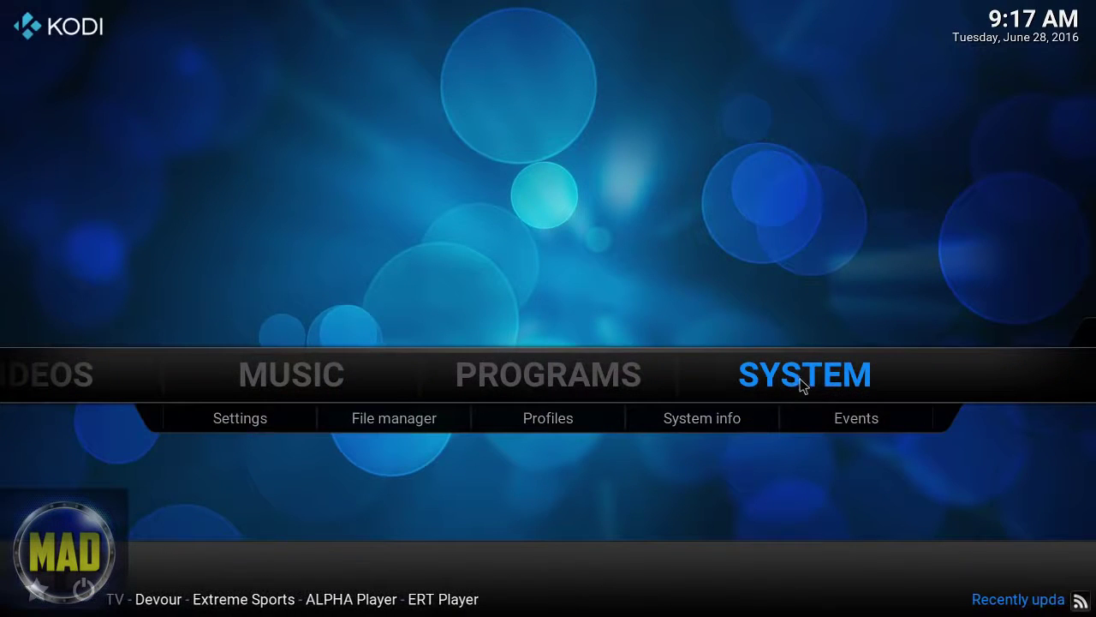
From System > Add-ons, install 'Click me - succumb to The Wookie.zip' from the .wookie source
{"action": "left_click", "coordinate": [799, 376]}
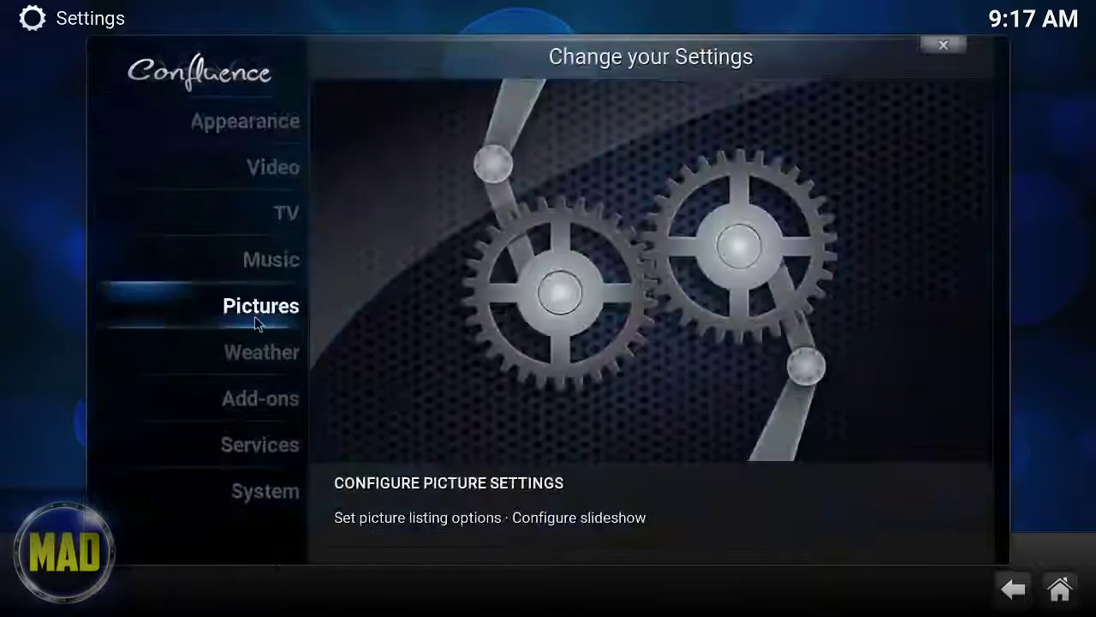
{"action": "left_click", "coordinate": [274, 385]}
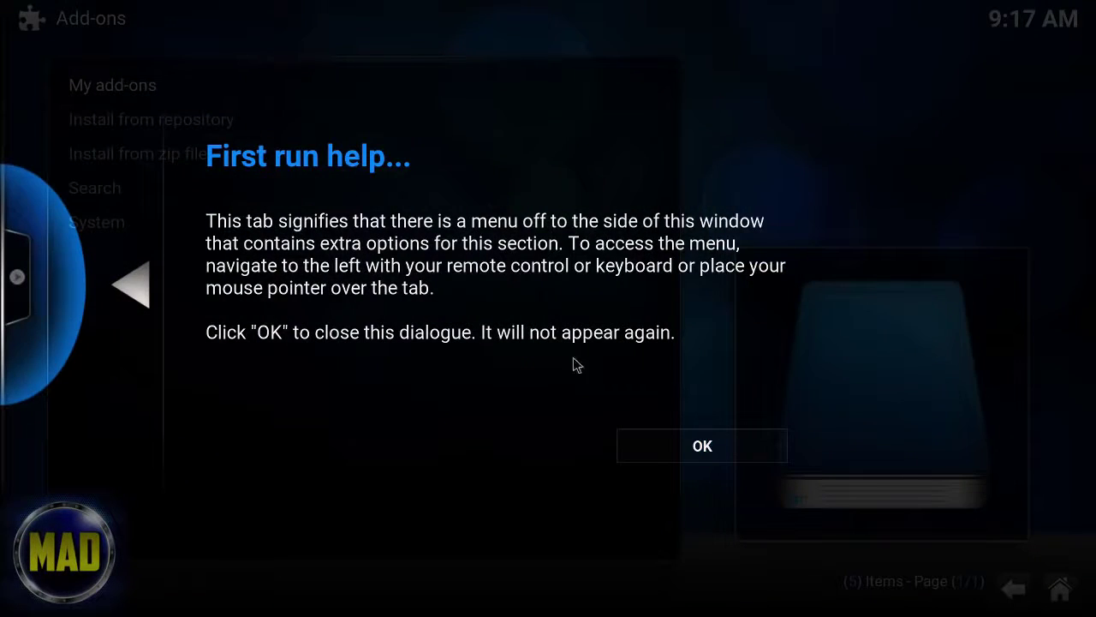
{"action": "left_click", "coordinate": [721, 443]}
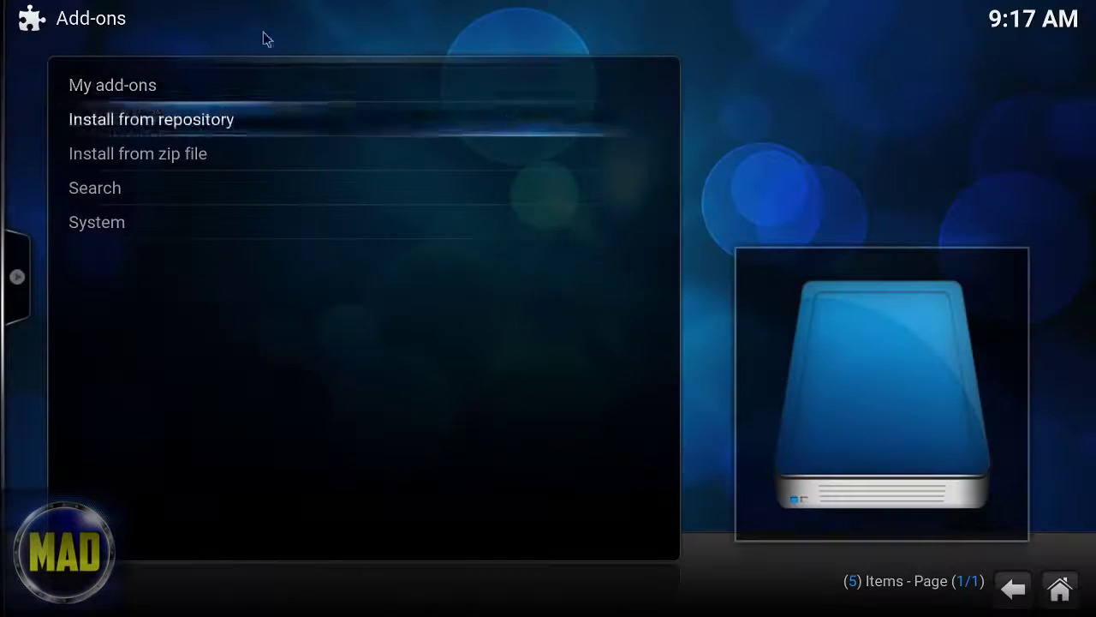
{"action": "left_click", "coordinate": [168, 161]}
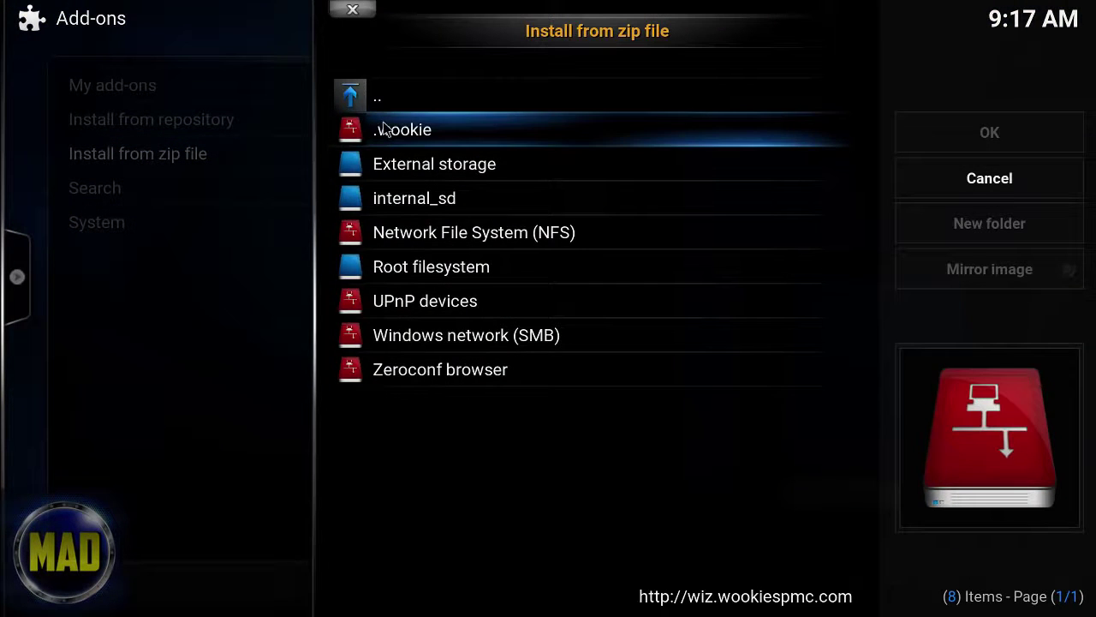
{"action": "left_click", "coordinate": [385, 128]}
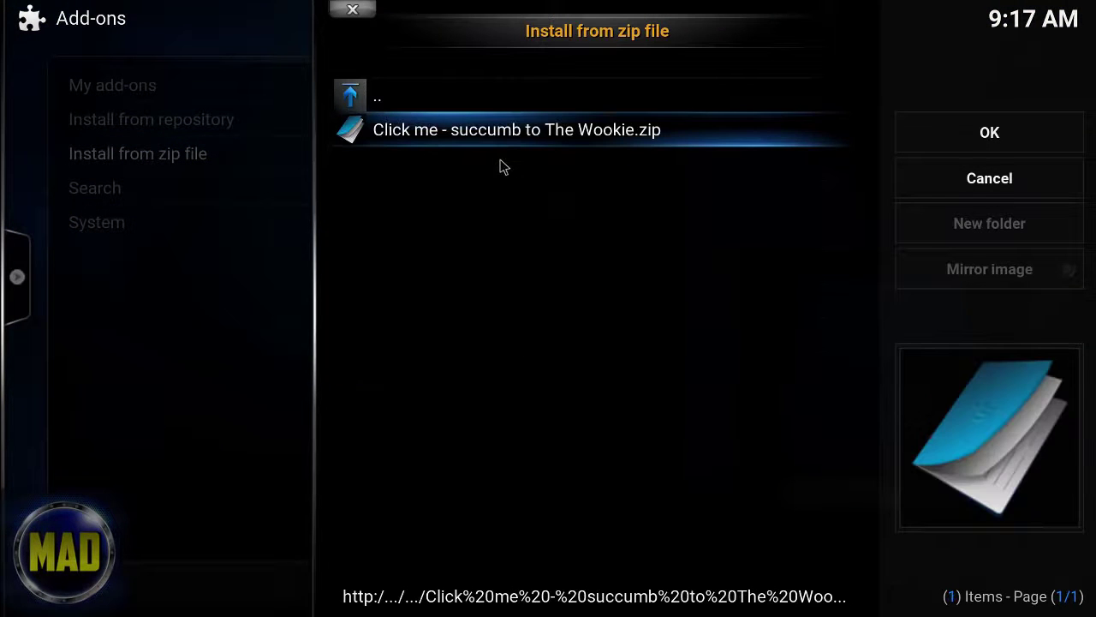
{"action": "left_click", "coordinate": [427, 133]}
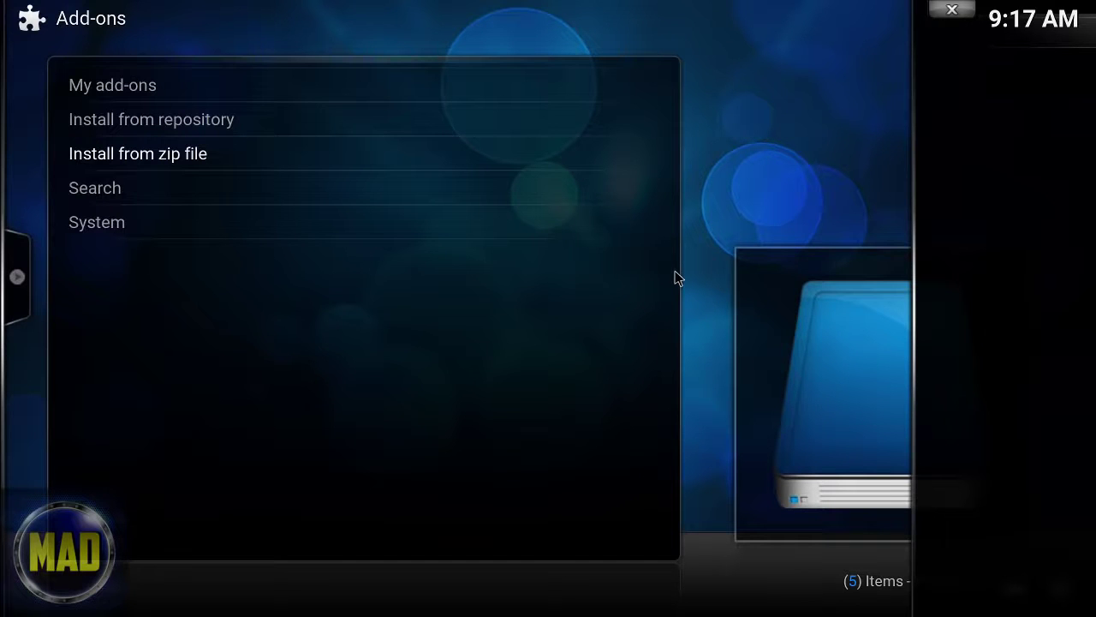
{"action": "key", "text": "Down"}
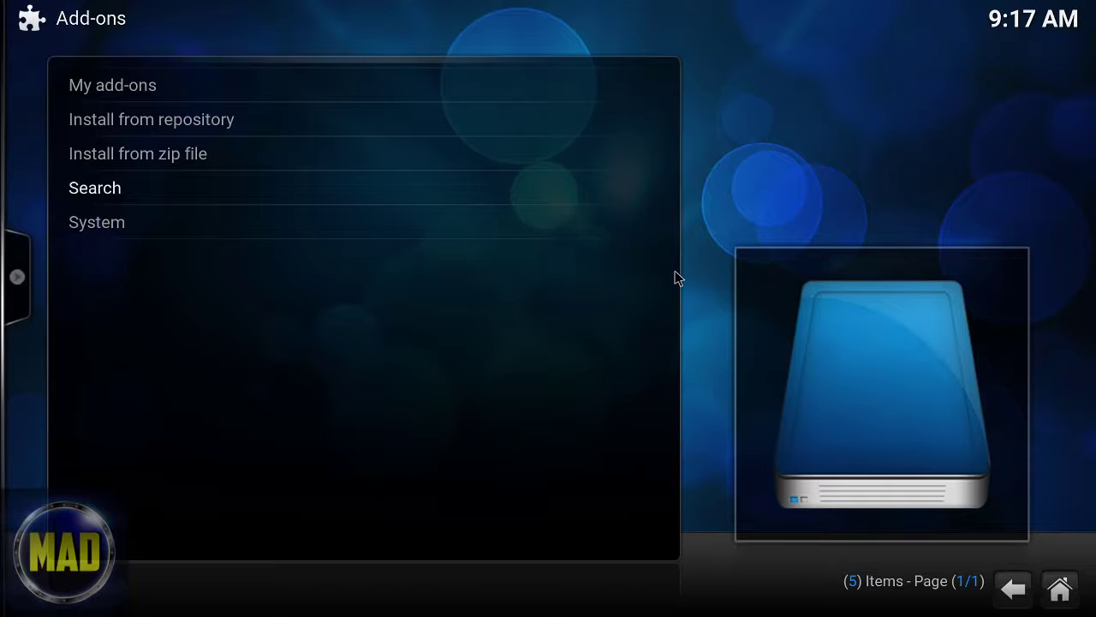
Go to Programs > Program add-ons, dismiss the Wookie welcome, and launch Wookie 8.0.3
{"action": "left_click", "coordinate": [1060, 589]}
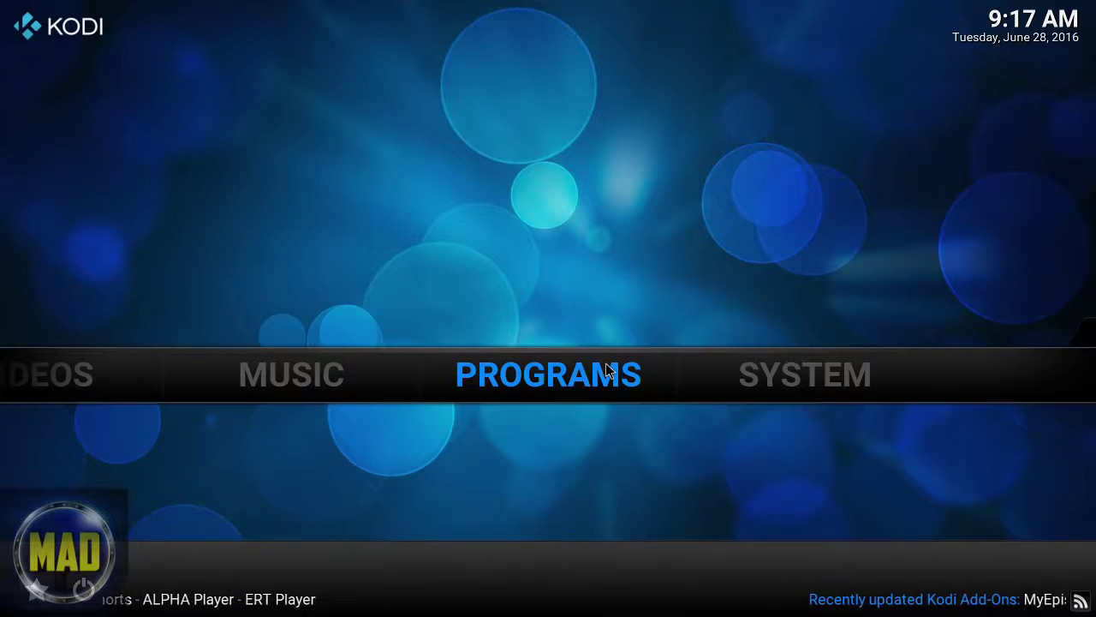
{"action": "left_click", "coordinate": [605, 364]}
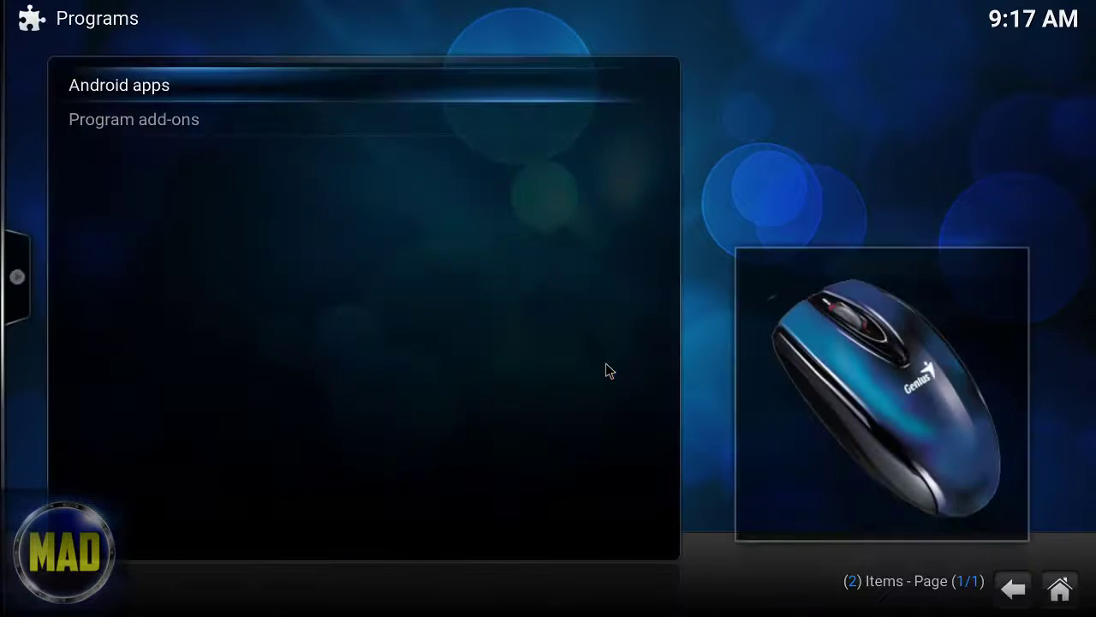
{"action": "left_click", "coordinate": [150, 117]}
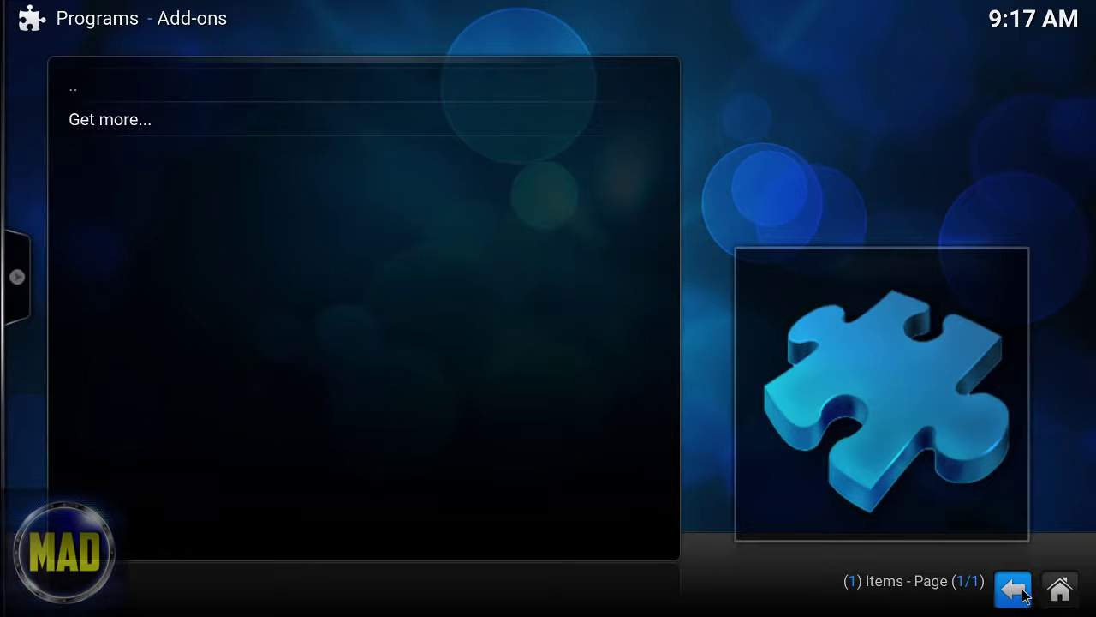
{"action": "left_click", "coordinate": [1025, 595]}
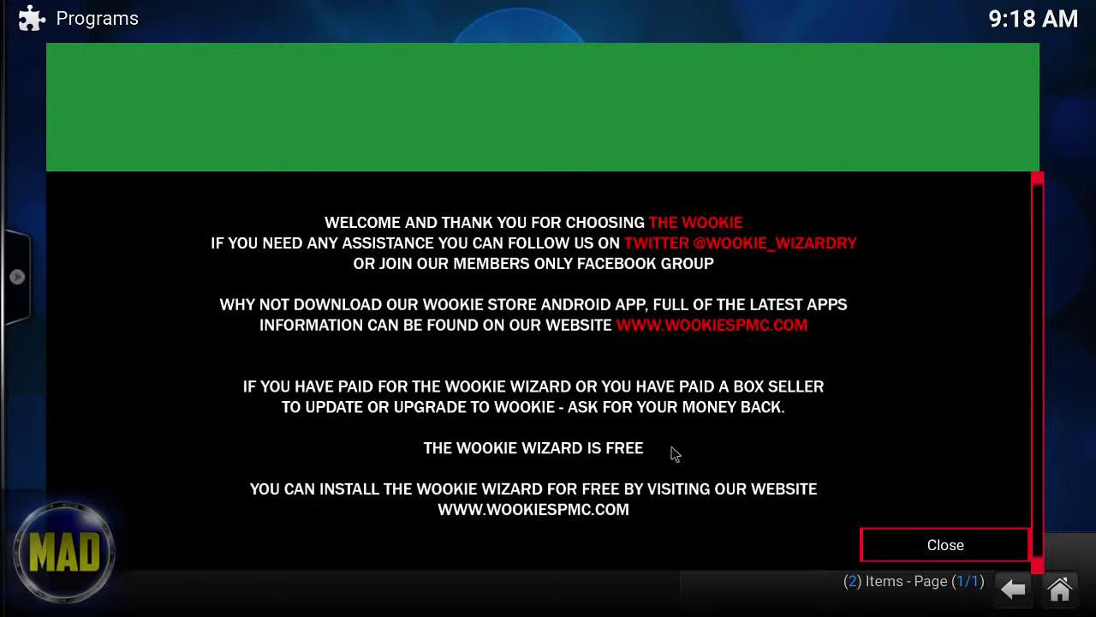
{"action": "left_click", "coordinate": [946, 548]}
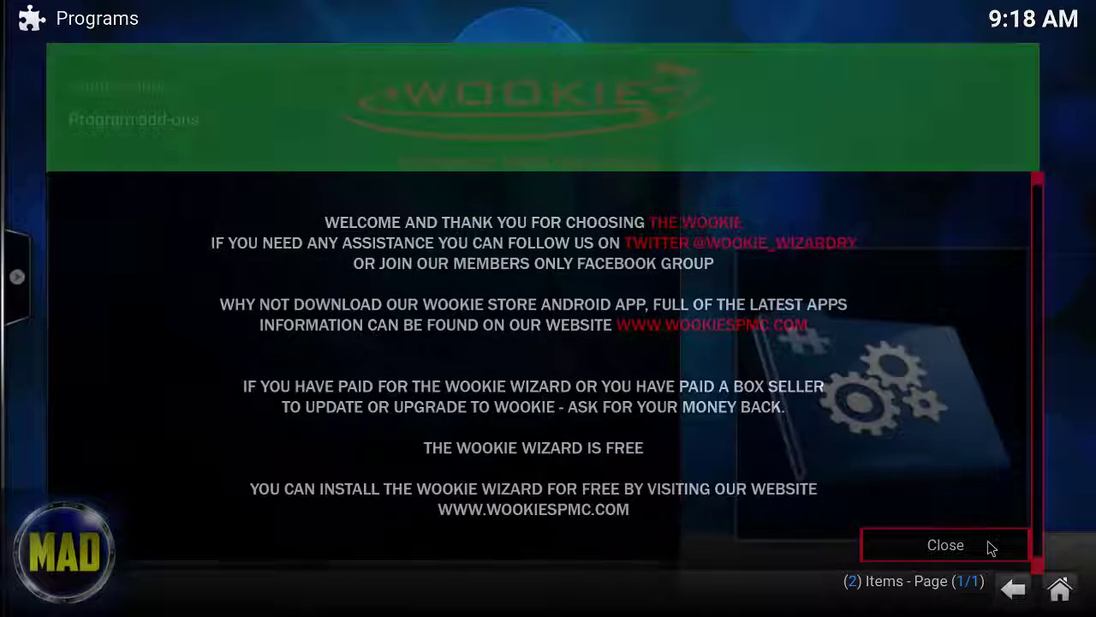
{"action": "left_click", "coordinate": [188, 117]}
{"action": "left_click", "coordinate": [176, 127]}
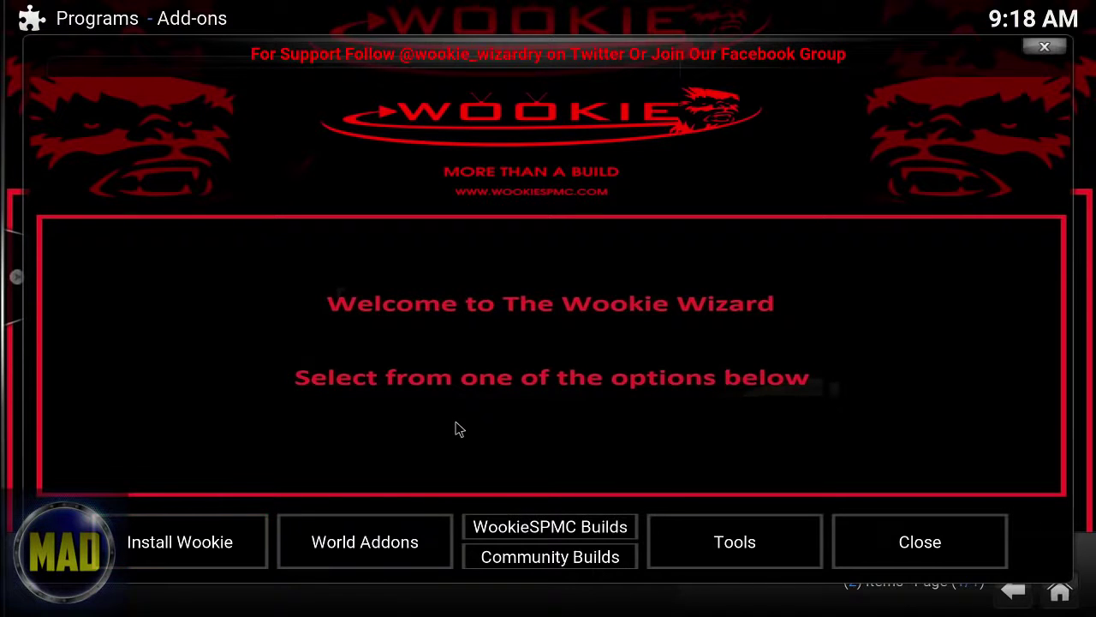
Choose Install Wookie, select the Retro Wookie build, and start its installation
{"action": "left_click", "coordinate": [236, 541]}
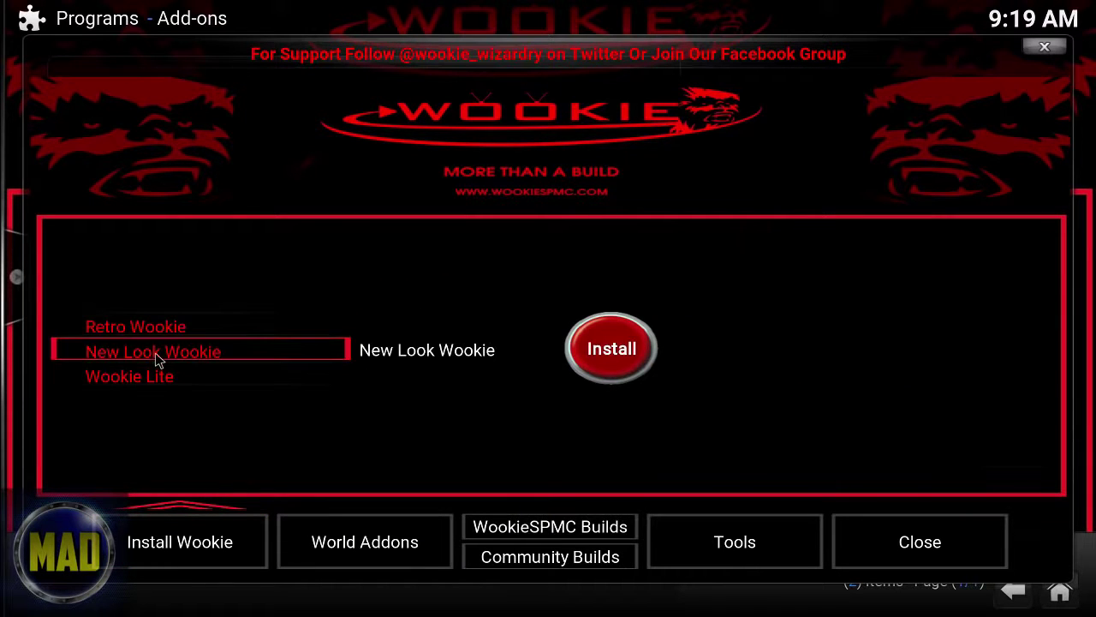
{"action": "mouse_move", "coordinate": [155, 352]}
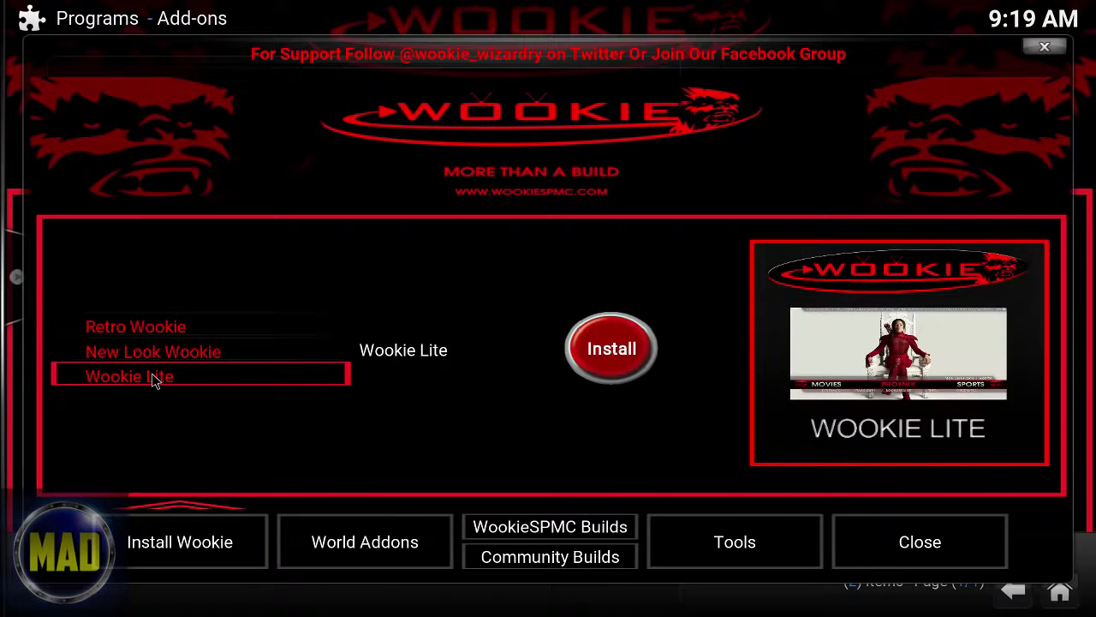
{"action": "mouse_move", "coordinate": [135, 334]}
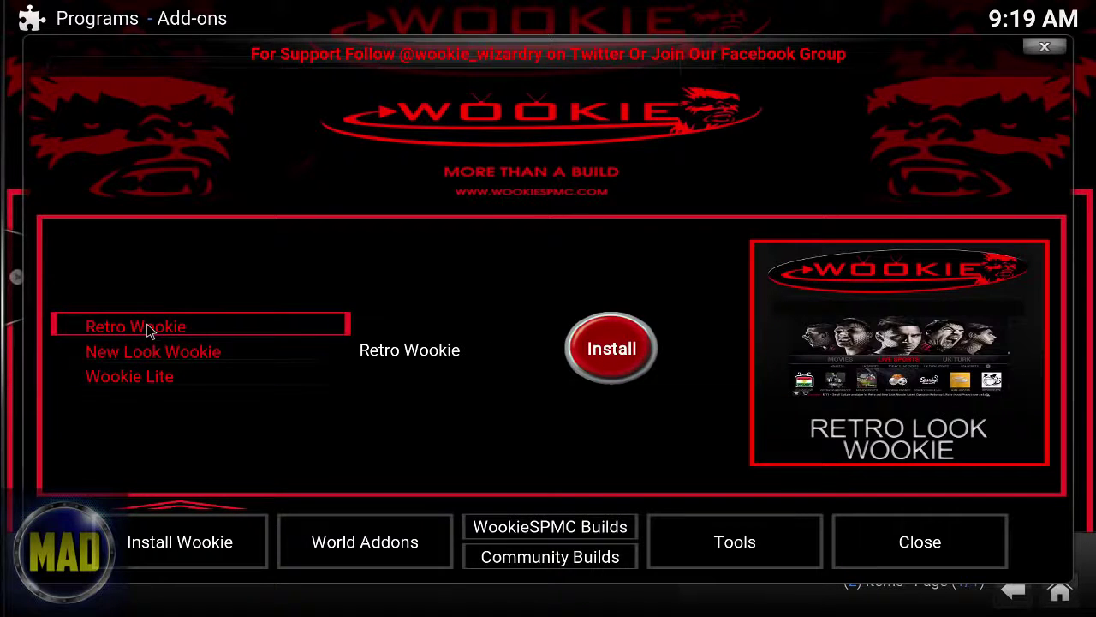
{"action": "left_click", "coordinate": [624, 350]}
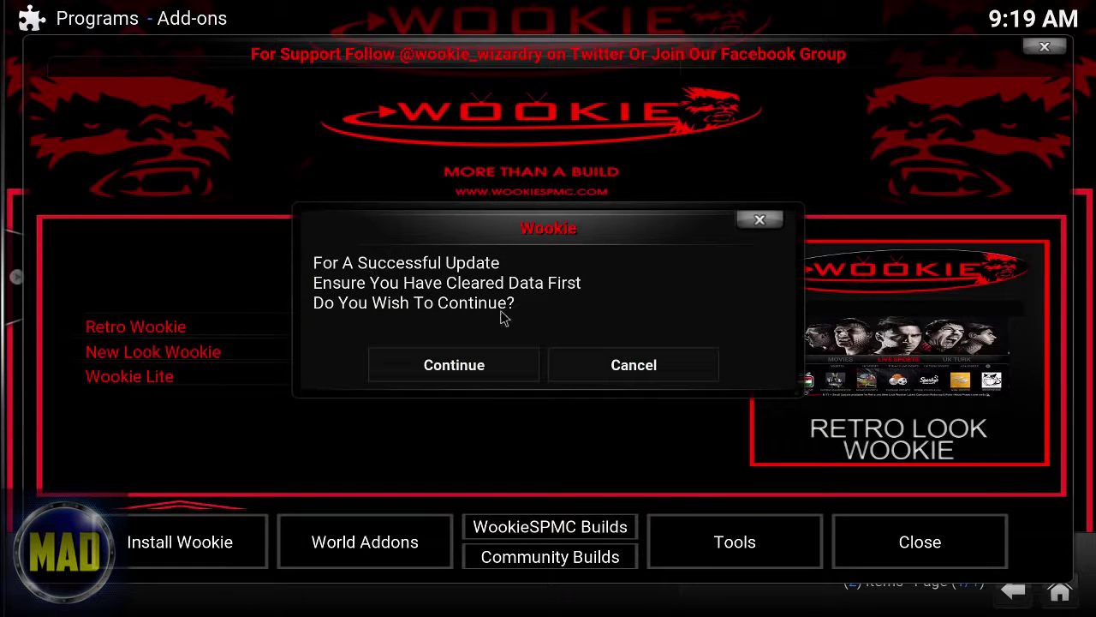
Confirm with Continue so the Retro Wookie build downloads and installs
{"action": "left_click", "coordinate": [483, 364]}
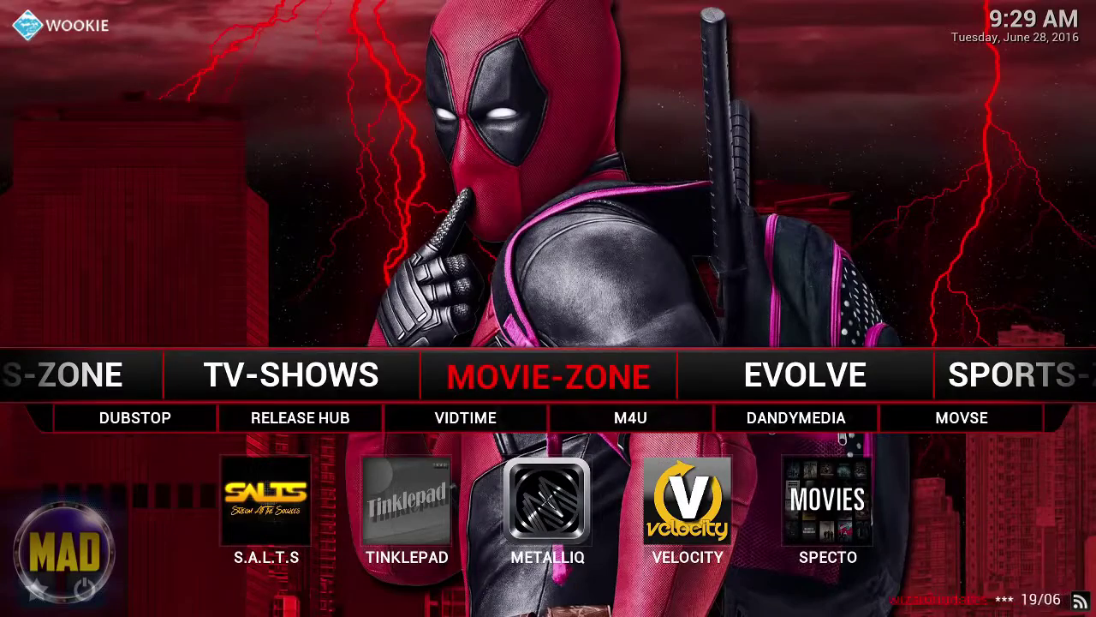
Scroll the Wookie home menu from MOVIE-ZONE through TV-SHOWS toward MUSIC-ZONE
{"action": "scroll", "coordinate": [554, 372], "scroll_direction": "up", "scroll_amount": 1}
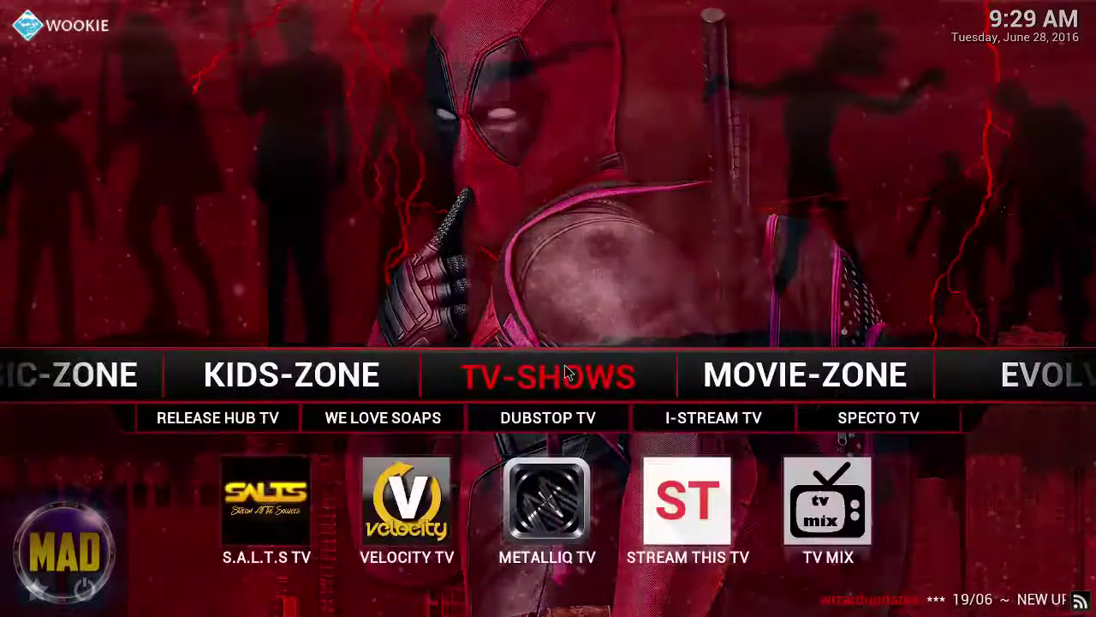
{"action": "scroll", "coordinate": [565, 370], "scroll_direction": "up", "scroll_amount": 2}
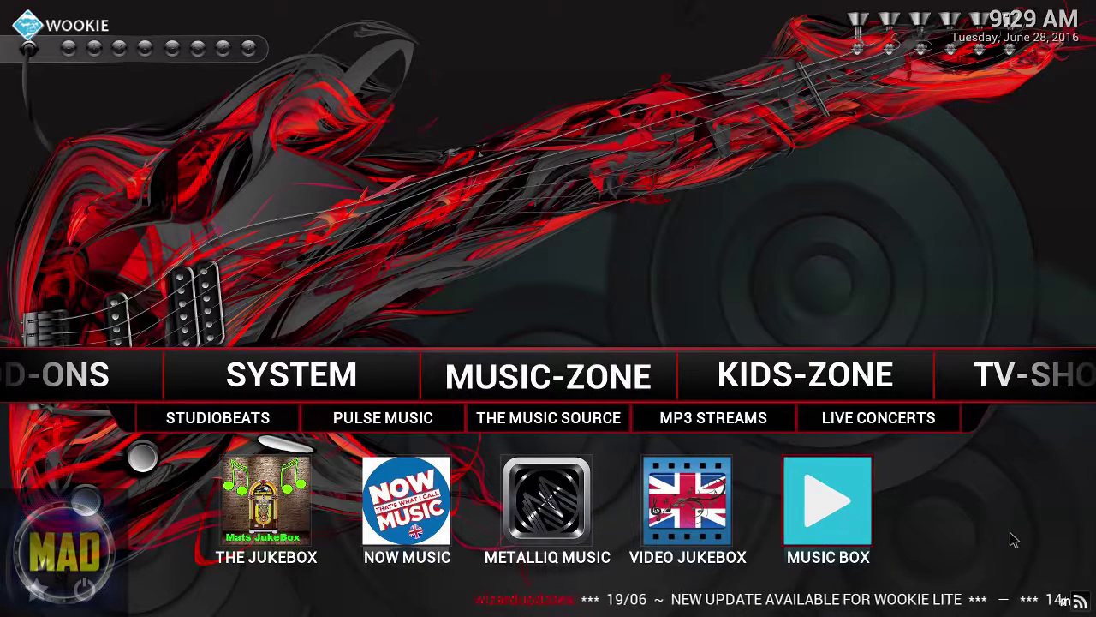
Open the MUSIC-ZONE channel list, back out to home, and scroll to KIDS-ZONE
{"action": "left_click", "coordinate": [588, 386]}
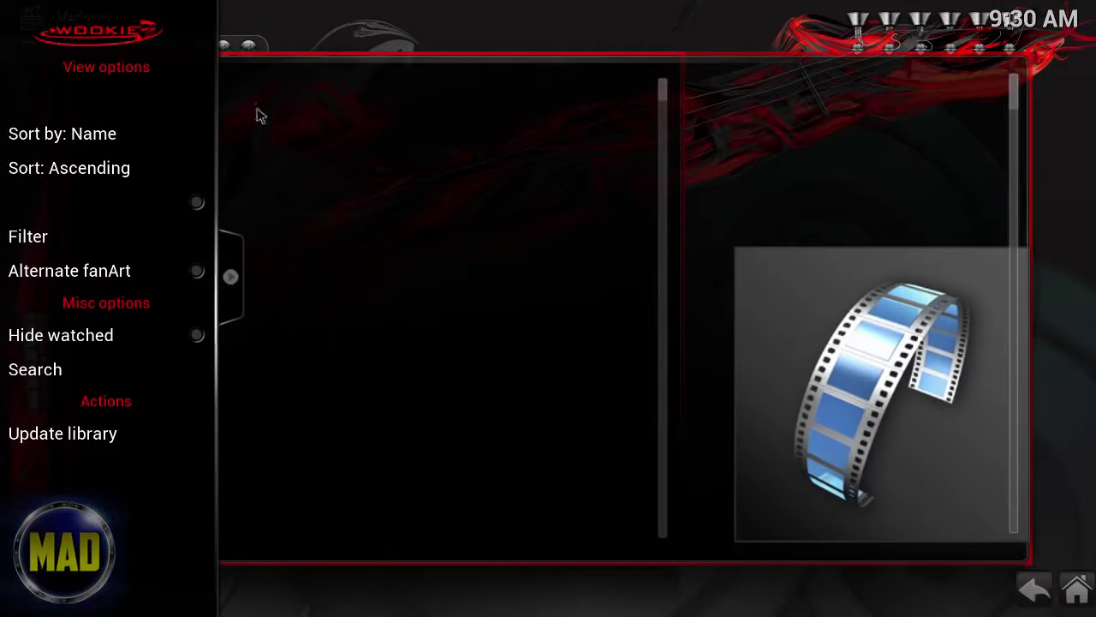
{"action": "right_click", "coordinate": [606, 41]}
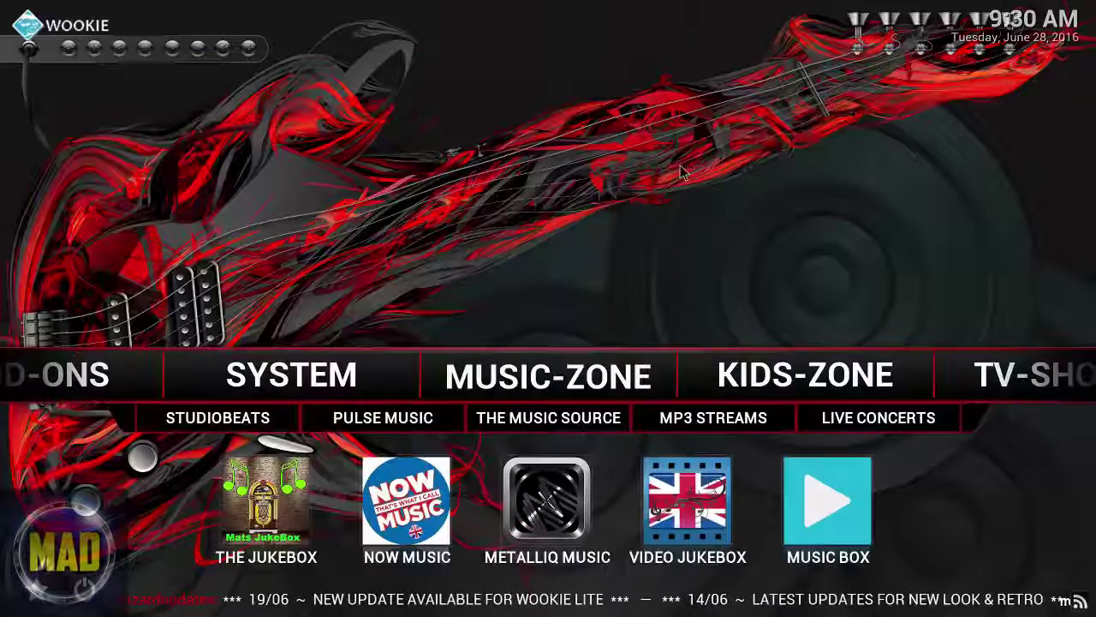
{"action": "left_click", "coordinate": [609, 368]}
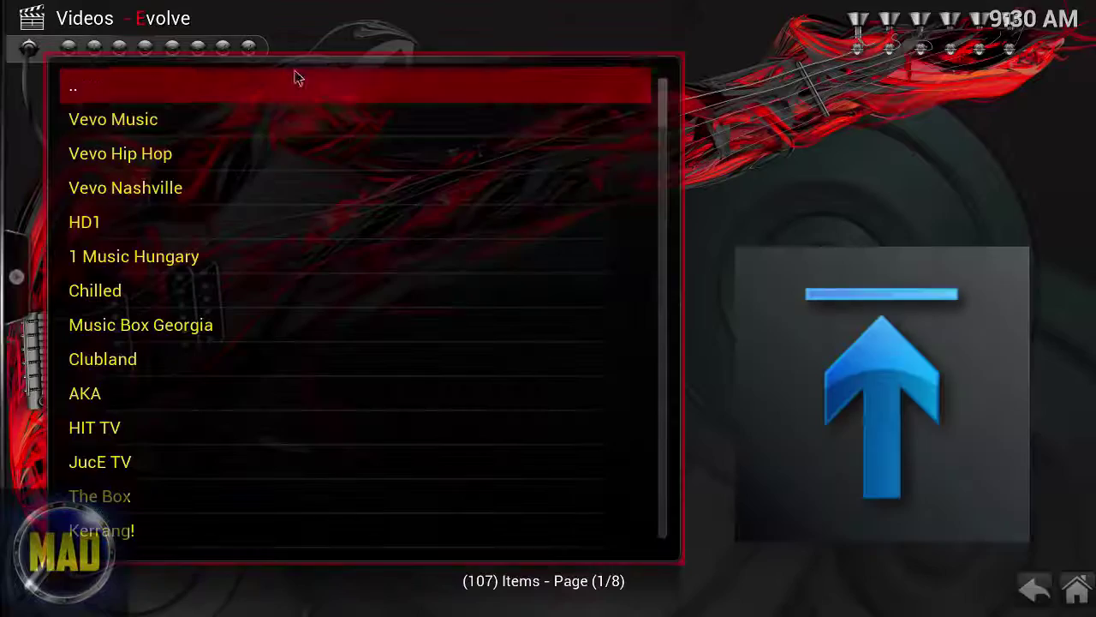
{"action": "scroll", "coordinate": [350, 262], "scroll_direction": "down", "scroll_amount": 2}
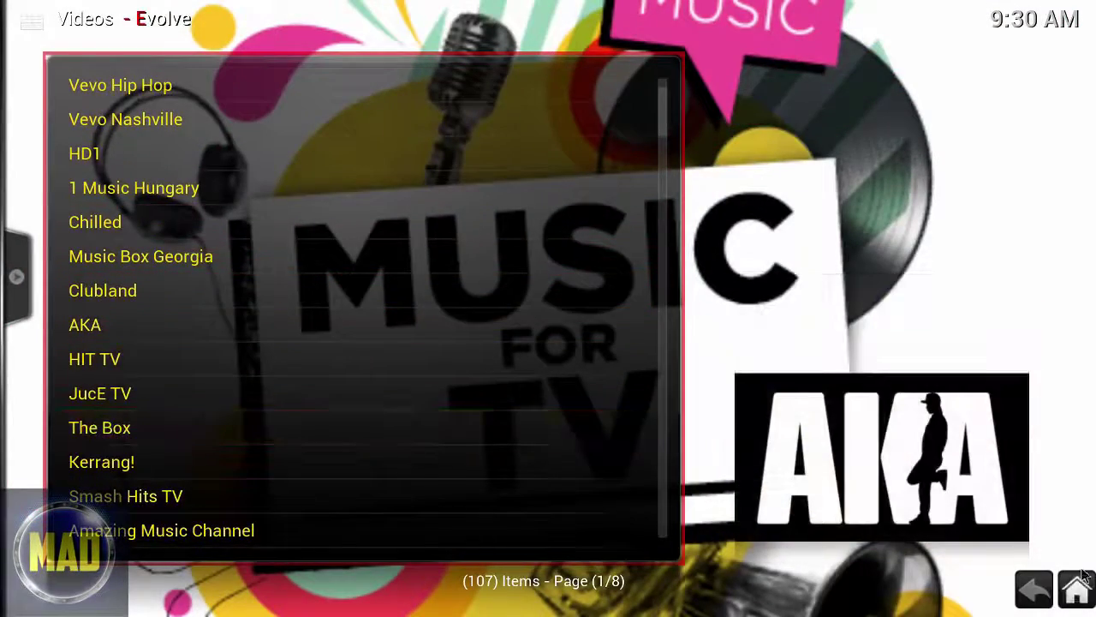
{"action": "right_click", "coordinate": [913, 500]}
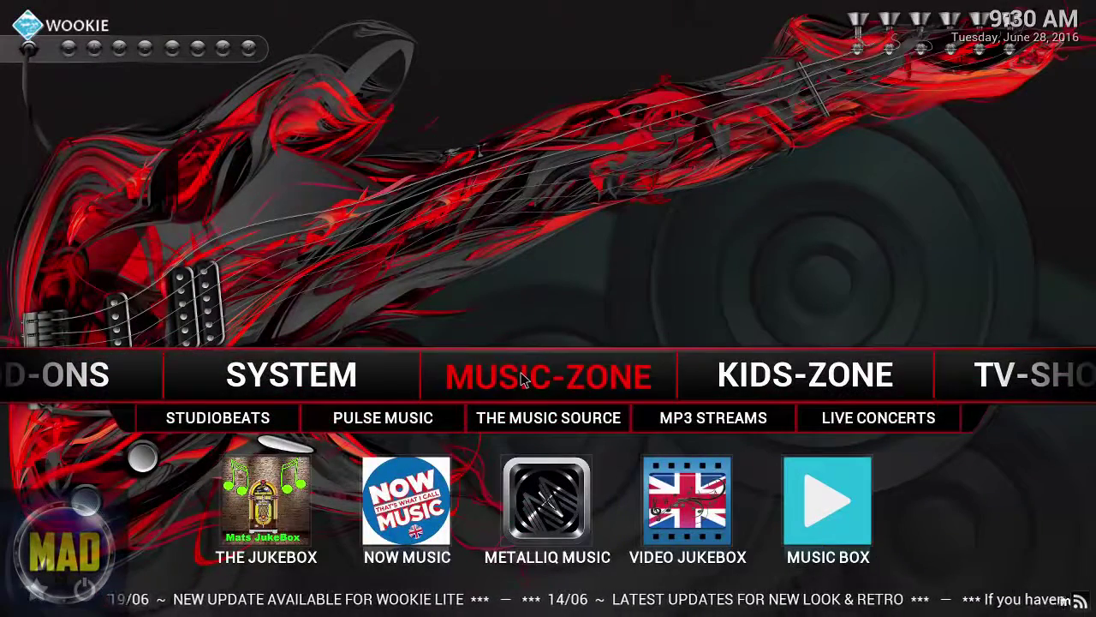
{"action": "scroll", "coordinate": [522, 379], "scroll_direction": "down", "scroll_amount": 1}
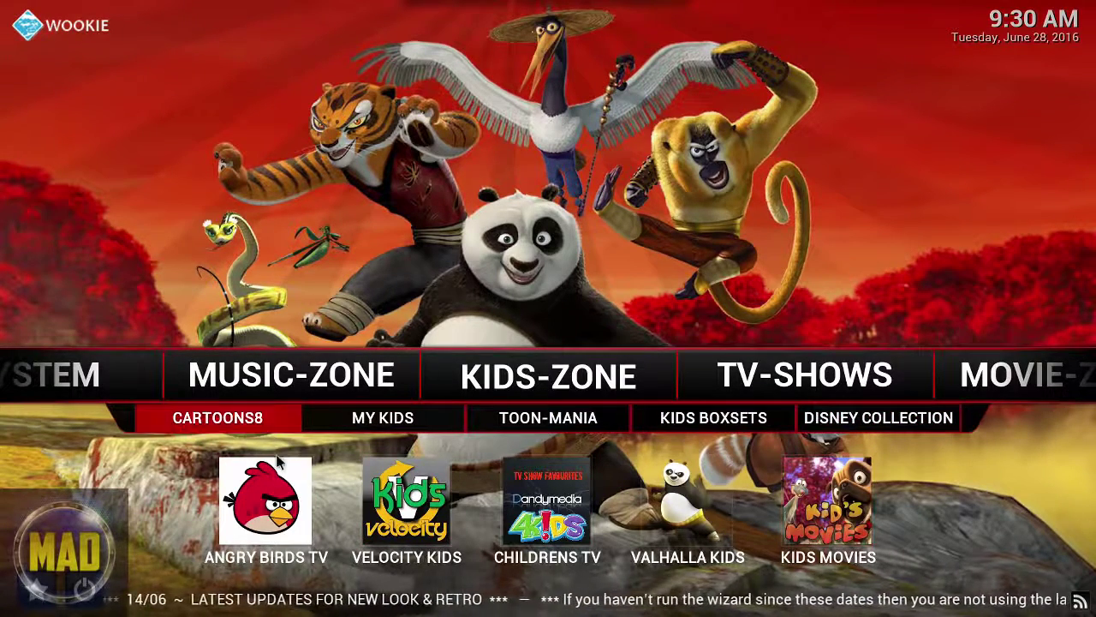
Step the home menu through TV-SHOWS, MOVIE-ZONE, EVOLVE and SPORTS-ZONE to EXODUS
{"action": "scroll", "coordinate": [537, 388], "scroll_direction": "down", "scroll_amount": 1}
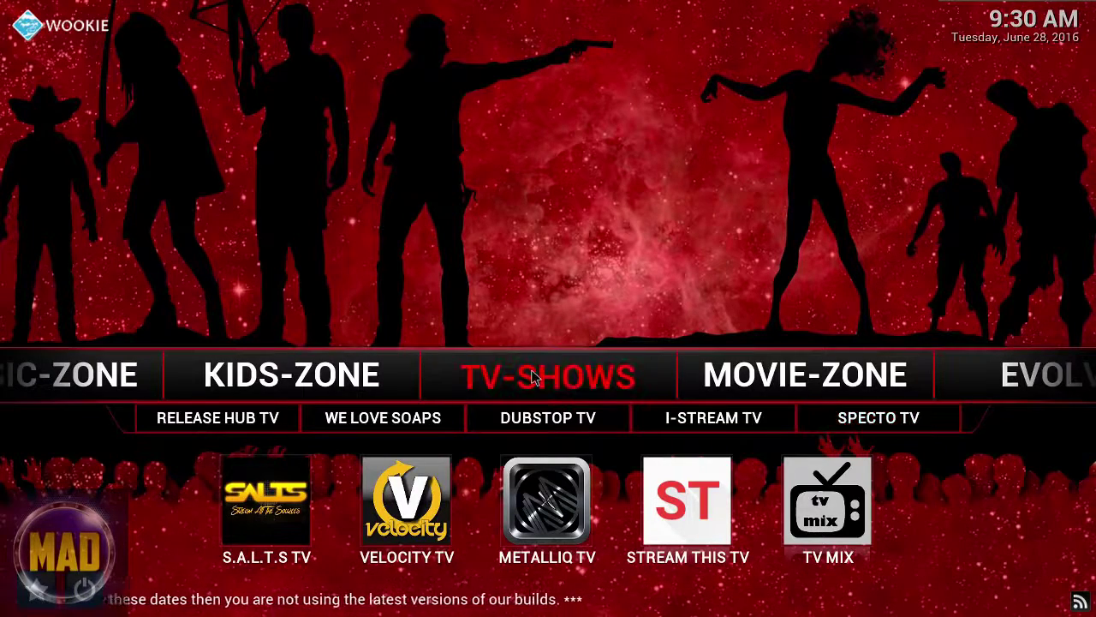
{"action": "scroll", "coordinate": [533, 376], "scroll_direction": "down", "scroll_amount": 1}
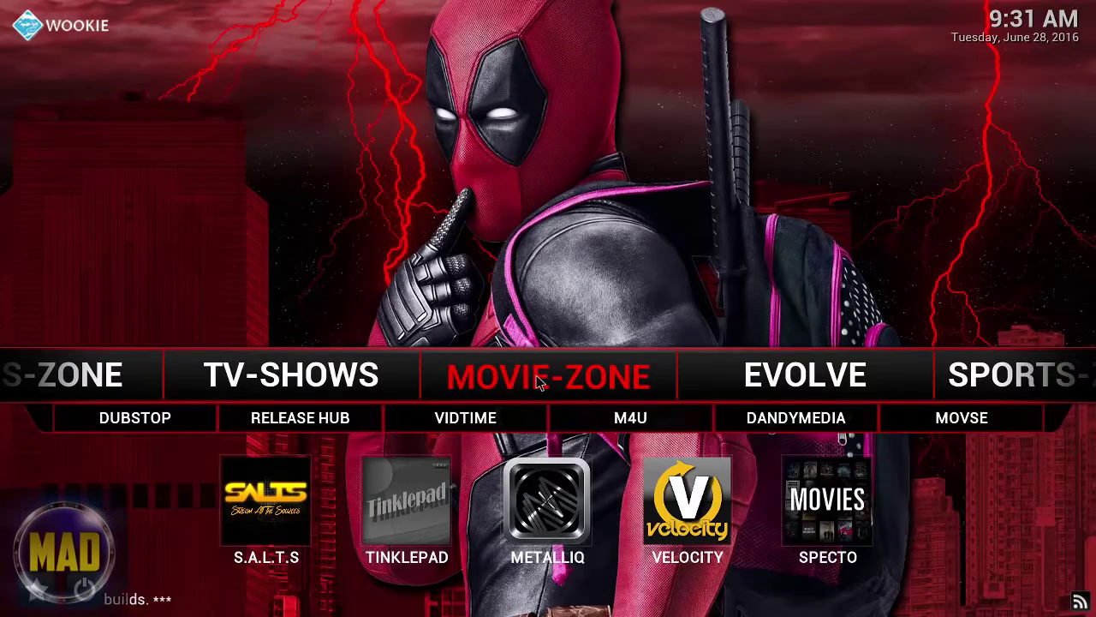
{"action": "key", "text": "Right"}
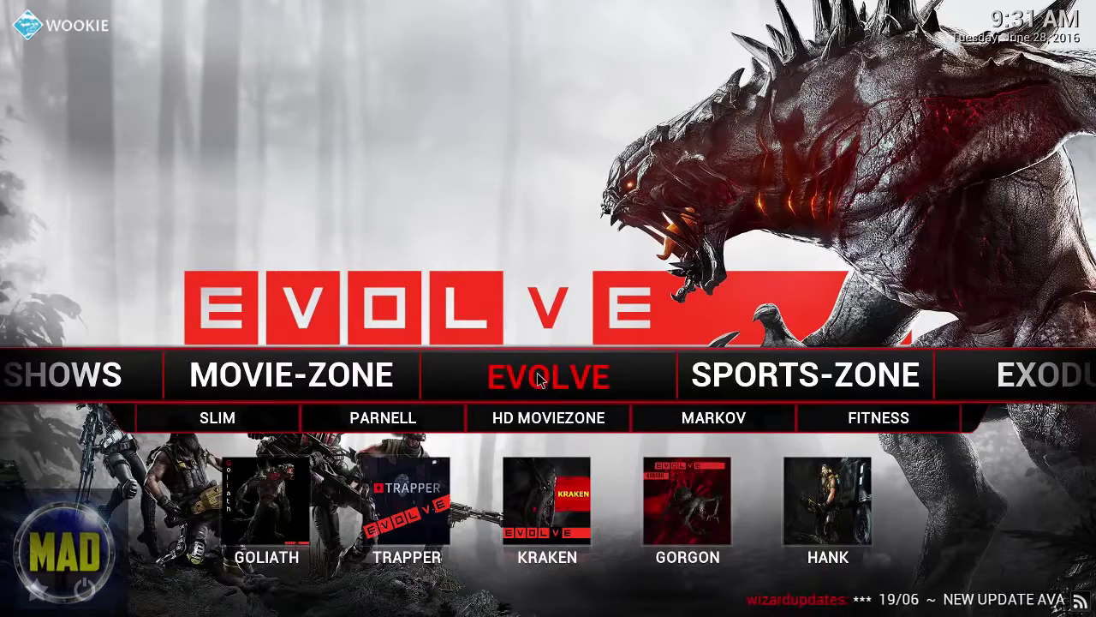
{"action": "scroll", "coordinate": [537, 377], "scroll_direction": "down", "scroll_amount": 1}
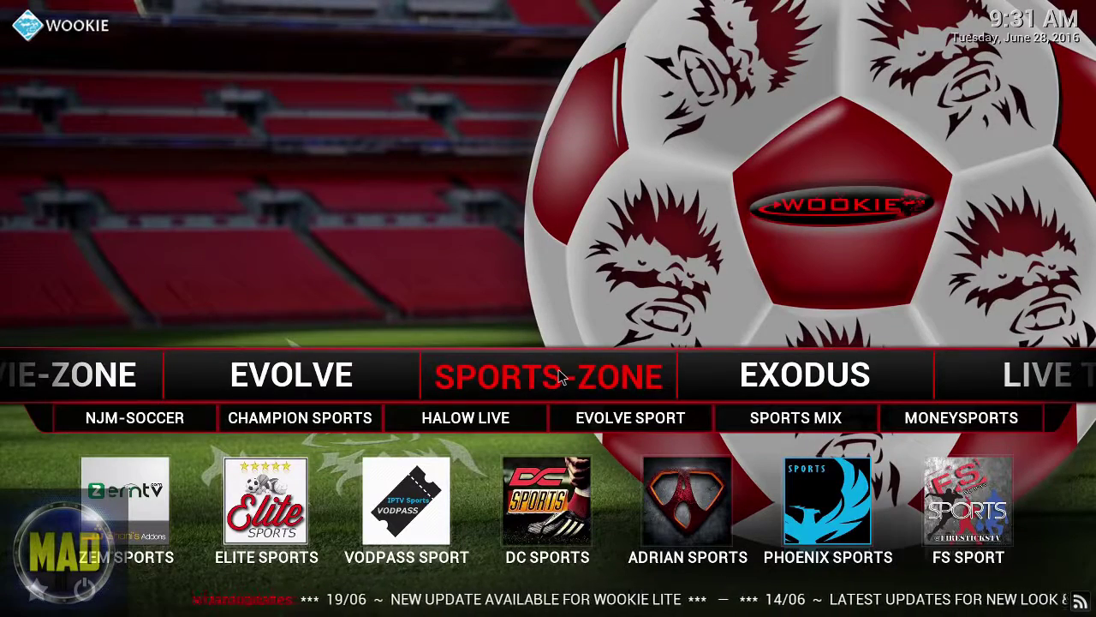
{"action": "key", "text": "Right"}
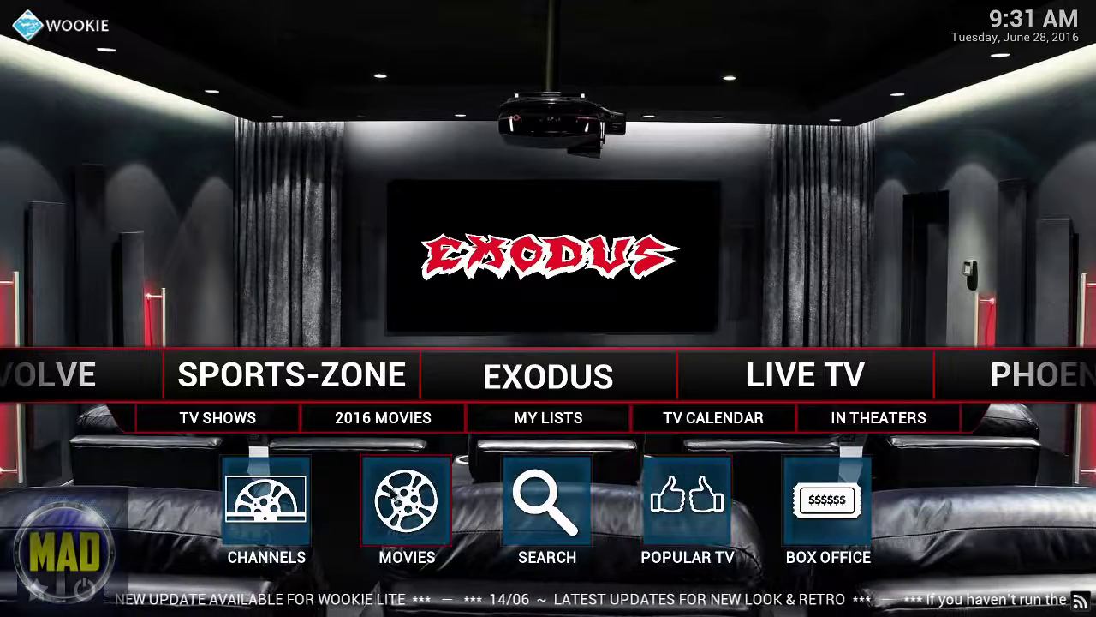
Browse Exodus's 2016 movies list, return home, and scroll toward LIVE TV
{"action": "left_click", "coordinate": [380, 422]}
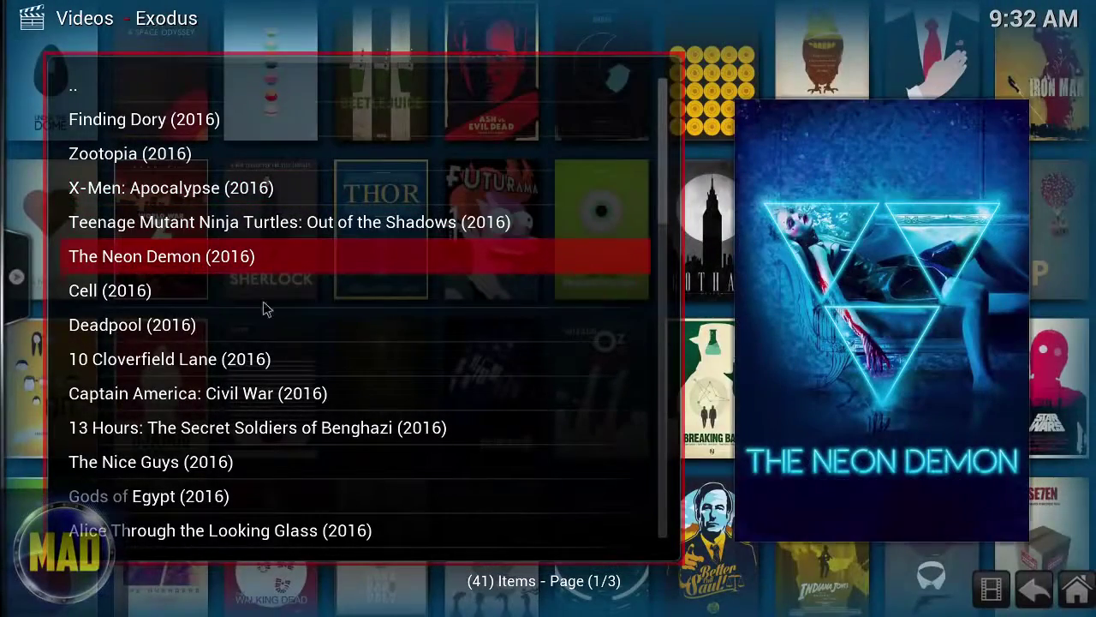
{"action": "left_click", "coordinate": [1076, 589]}
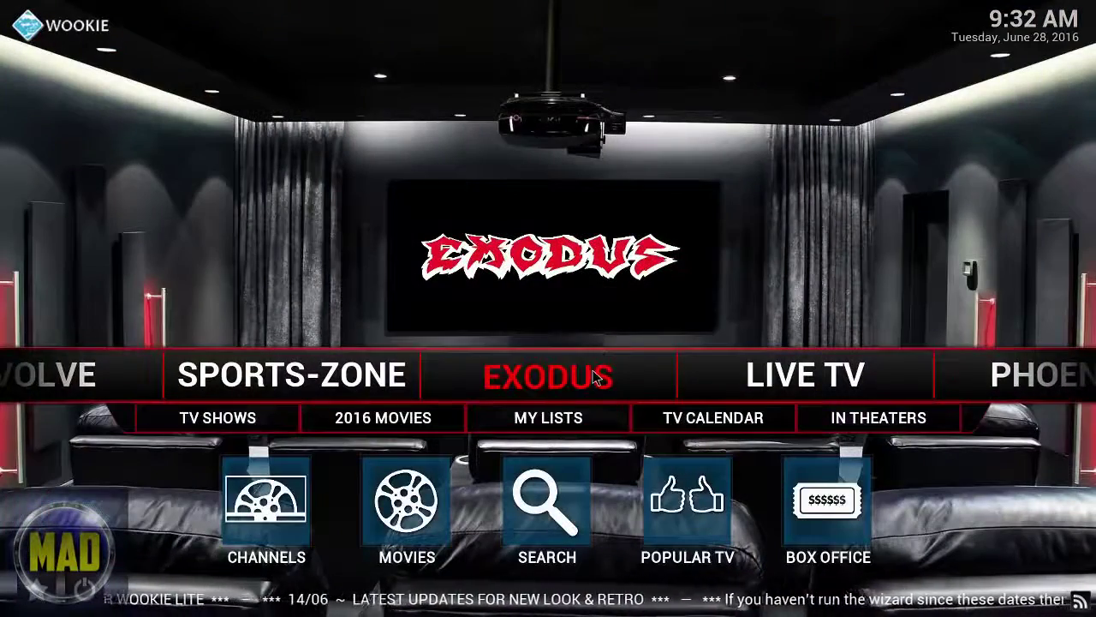
{"action": "scroll", "coordinate": [597, 377], "scroll_direction": "down", "scroll_amount": 1}
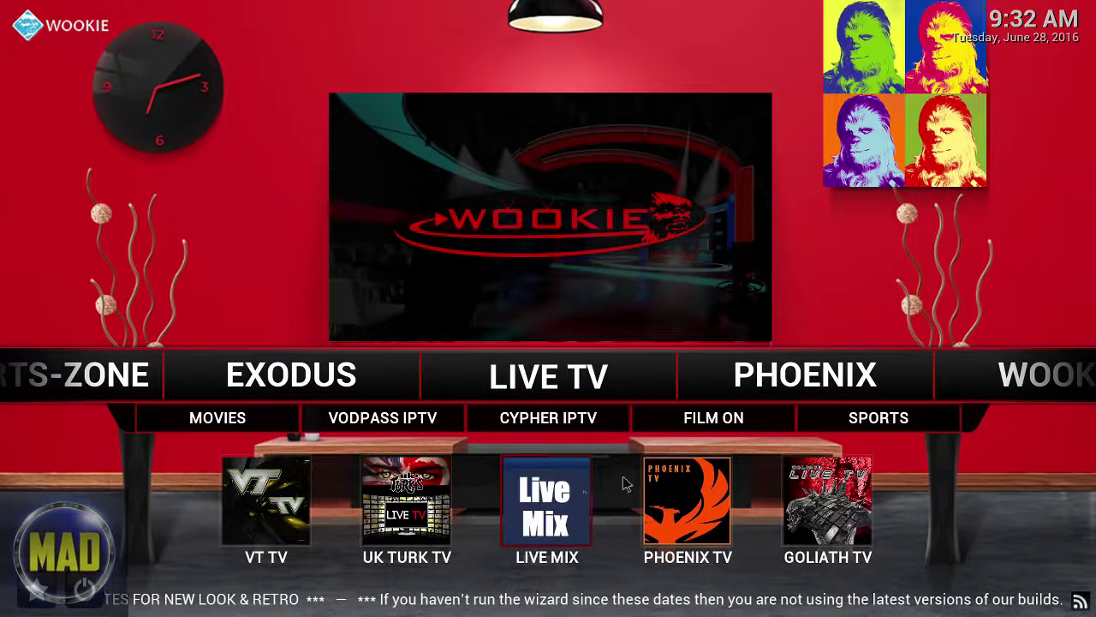
Scroll a few rows down the UKTV Again live channel grid, then return home to PHOENIX
{"action": "left_click", "coordinate": [581, 374]}
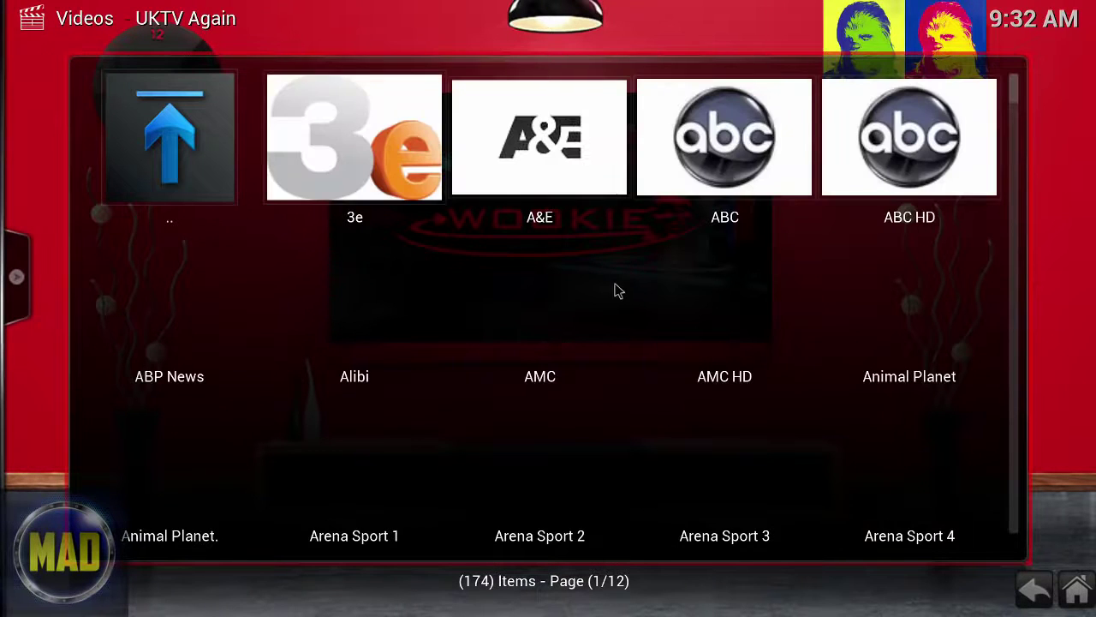
{"action": "scroll", "coordinate": [788, 354], "scroll_direction": "down", "scroll_amount": 3}
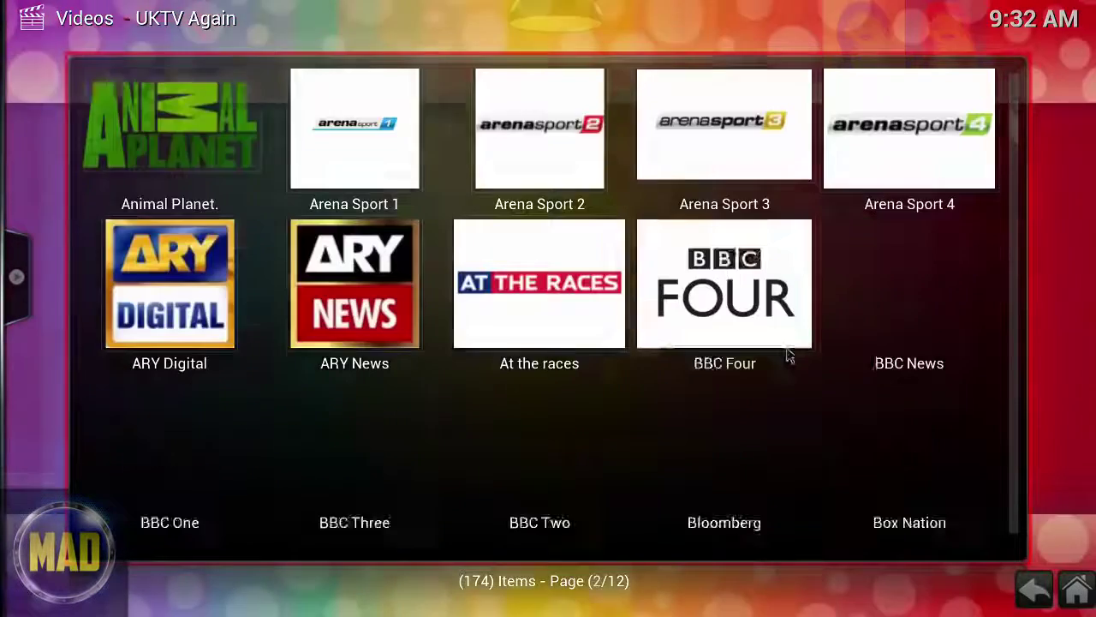
{"action": "scroll", "coordinate": [663, 347], "scroll_direction": "down", "scroll_amount": 2}
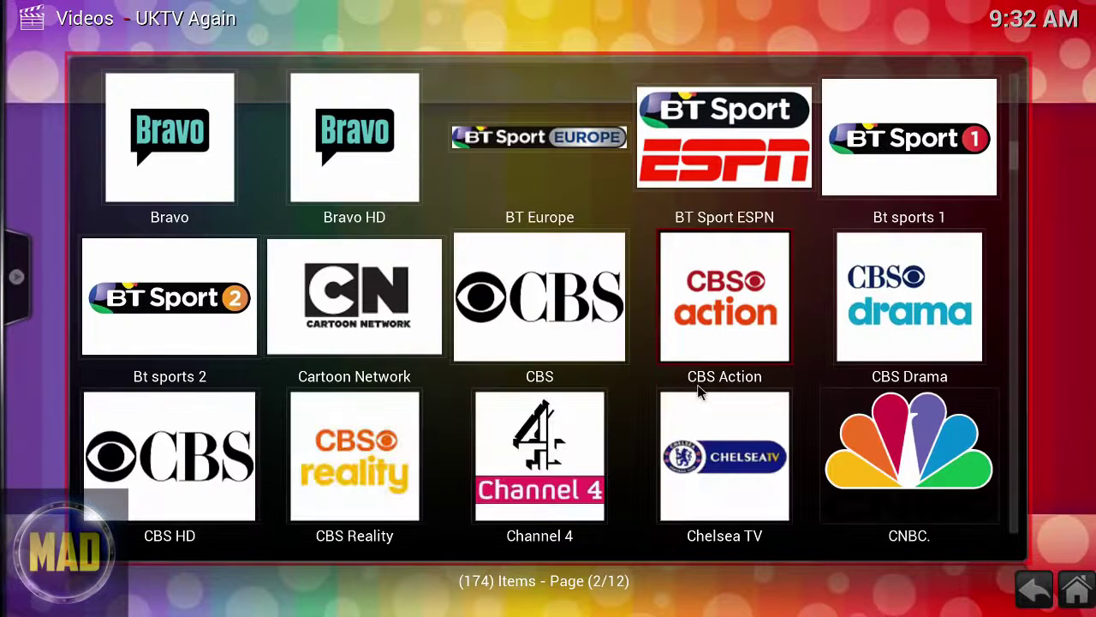
{"action": "left_click", "coordinate": [1031, 589]}
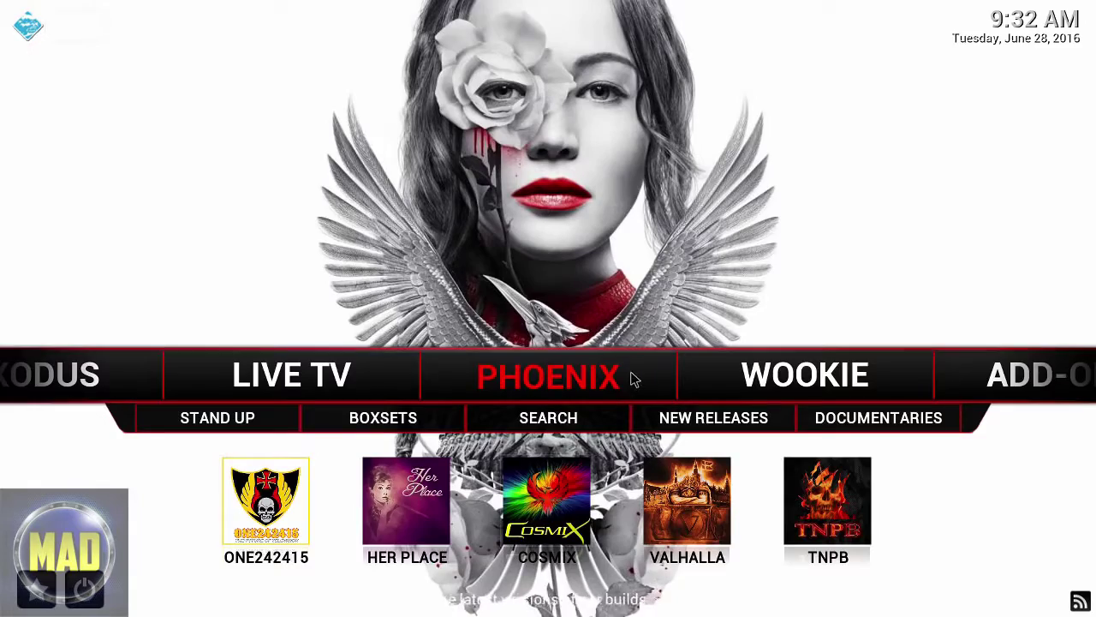
Open the Wookie Wizard from the WOOKIE category and view its maintenance Tools
{"action": "key", "text": "Right"}
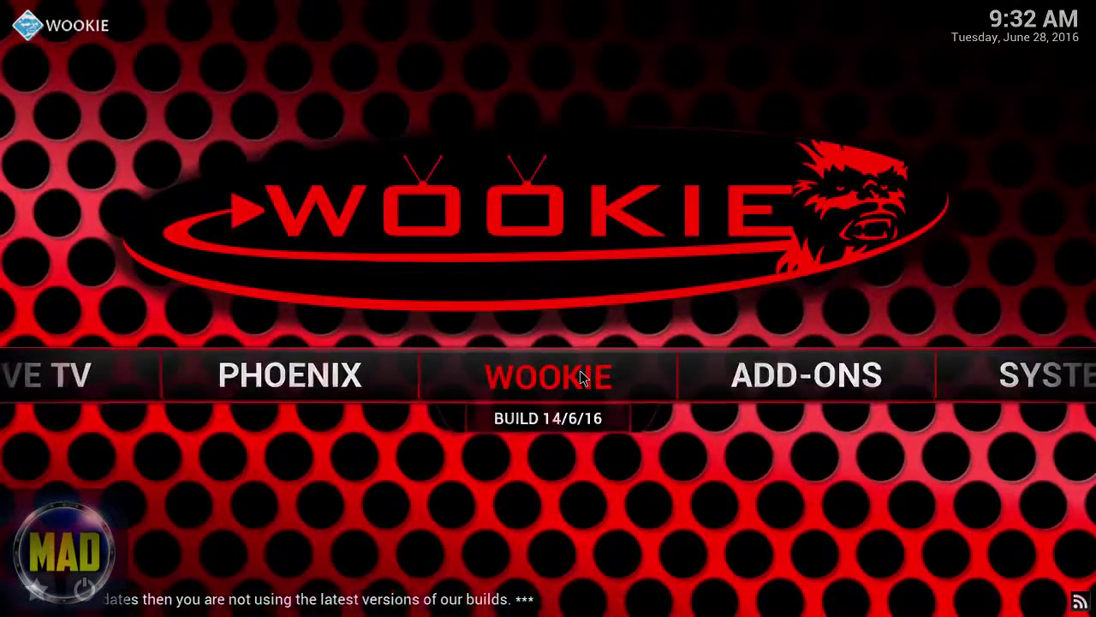
{"action": "left_click", "coordinate": [580, 377]}
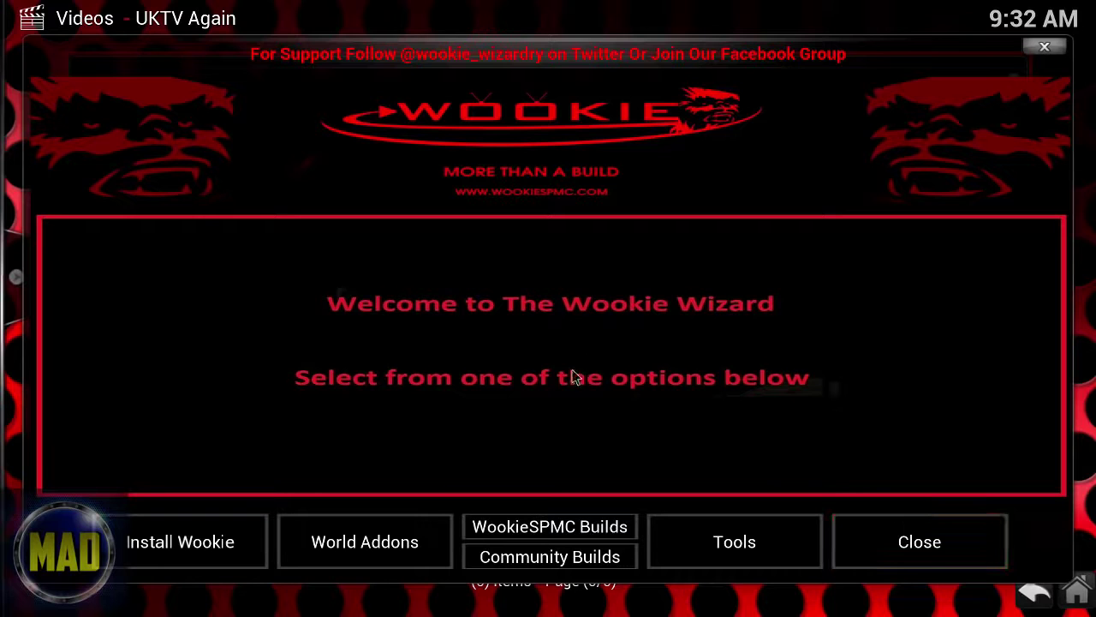
{"action": "left_click", "coordinate": [776, 552]}
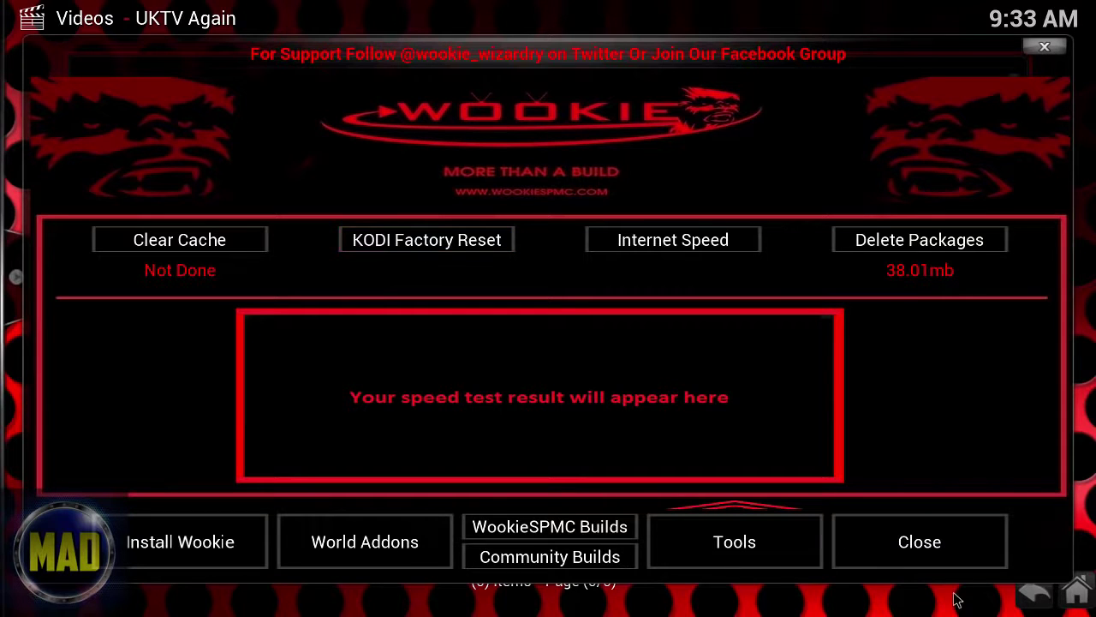
Close the Wookie Wizard and return home with the ADD-ONS category showing
{"action": "left_click", "coordinate": [924, 550]}
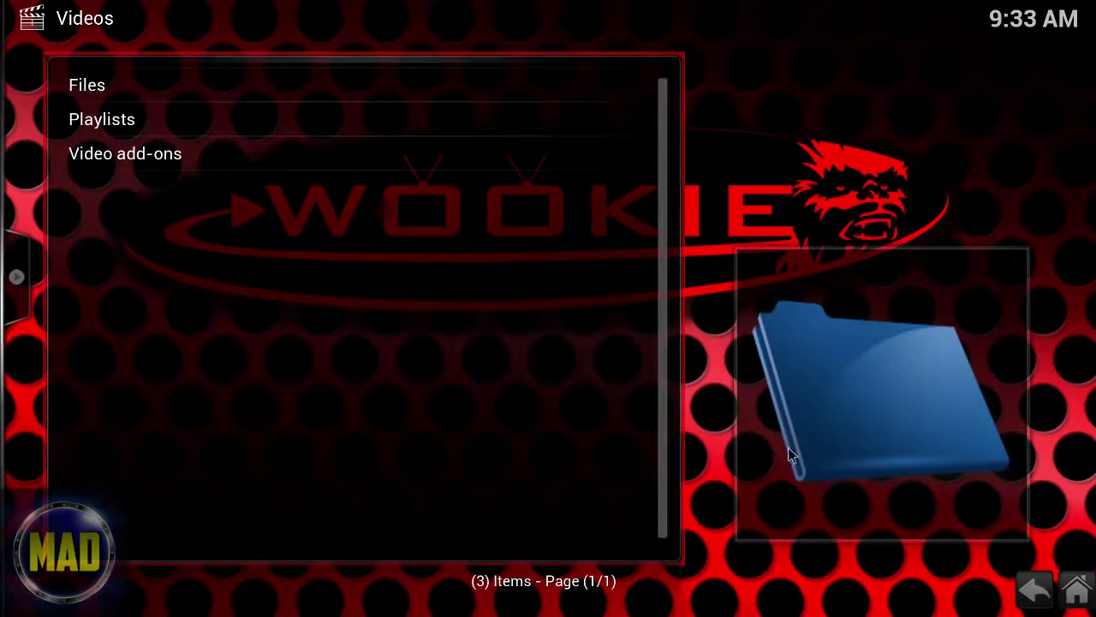
{"action": "left_click", "coordinate": [1080, 575]}
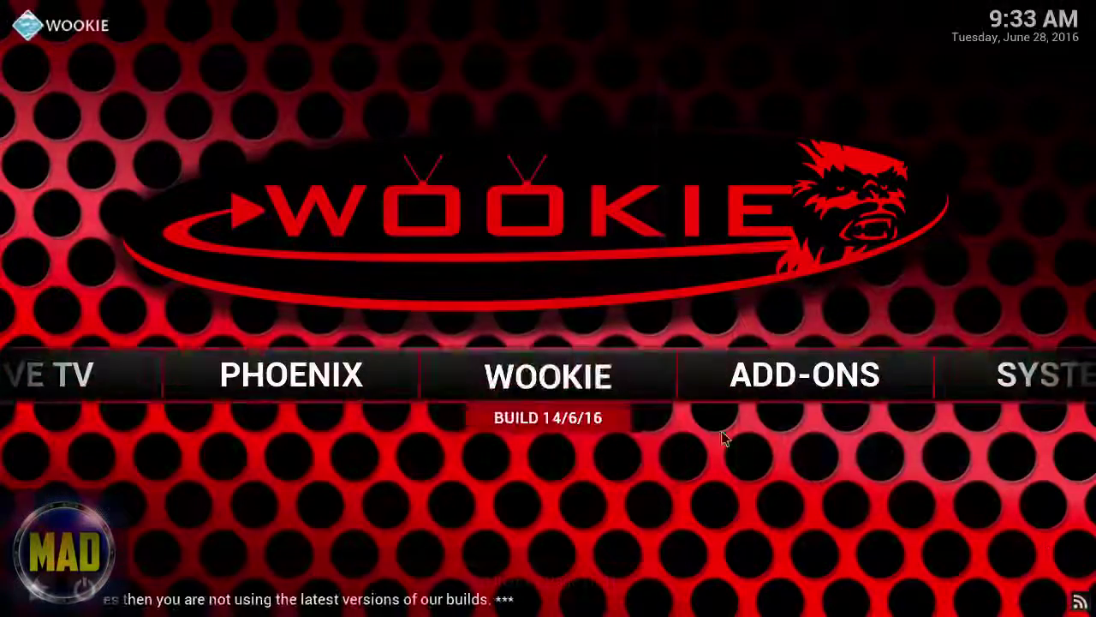
{"action": "mouse_move", "coordinate": [617, 372]}
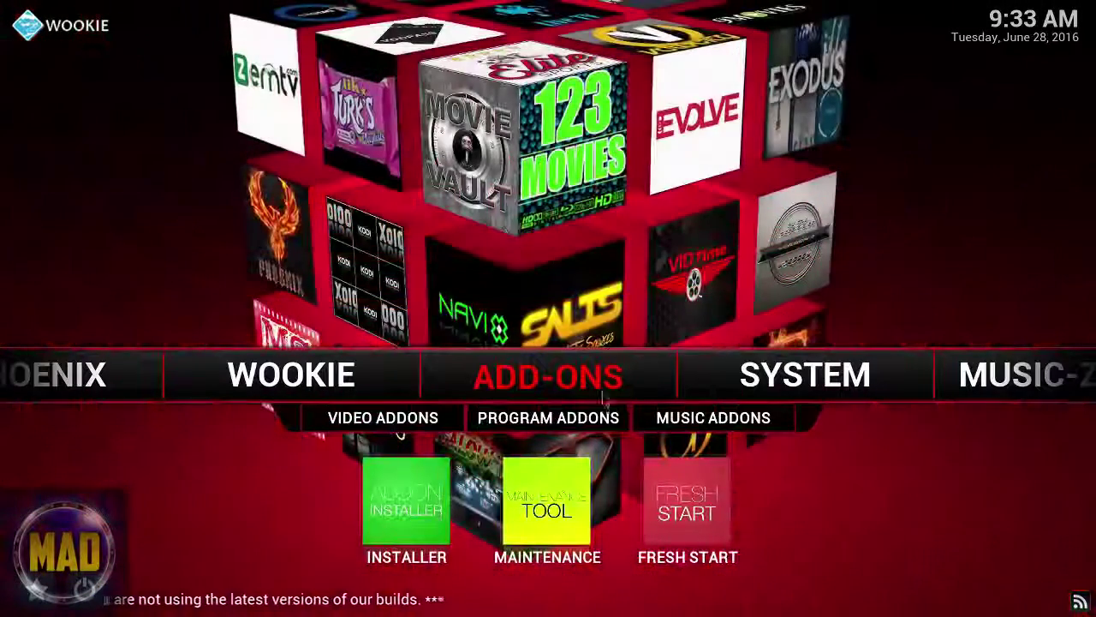